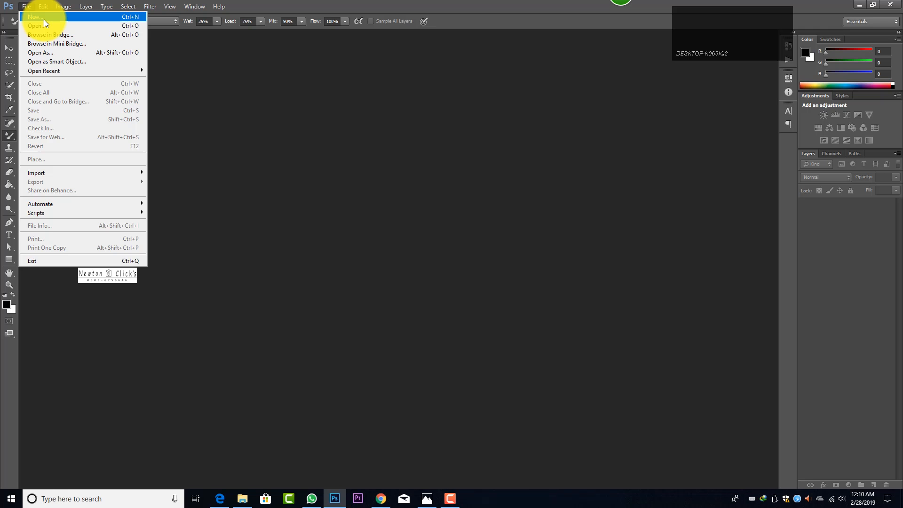
Create a new white RGB document named Untitled-1hhhh at 7000 × 4500 pixels and 300 pixels/inch
{"action": "left_click", "coordinate": [75, 19]}
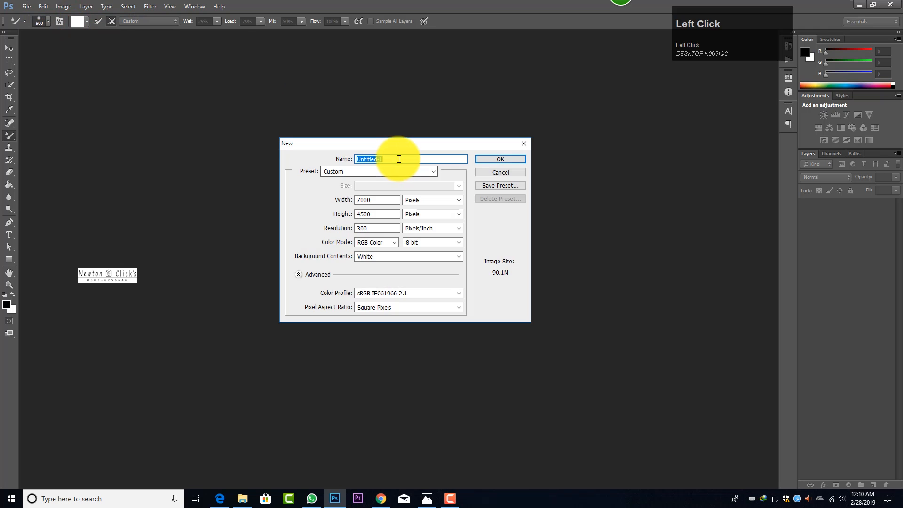
{"action": "left_click", "coordinate": [393, 160]}
{"action": "type", "text": "hhhh"}
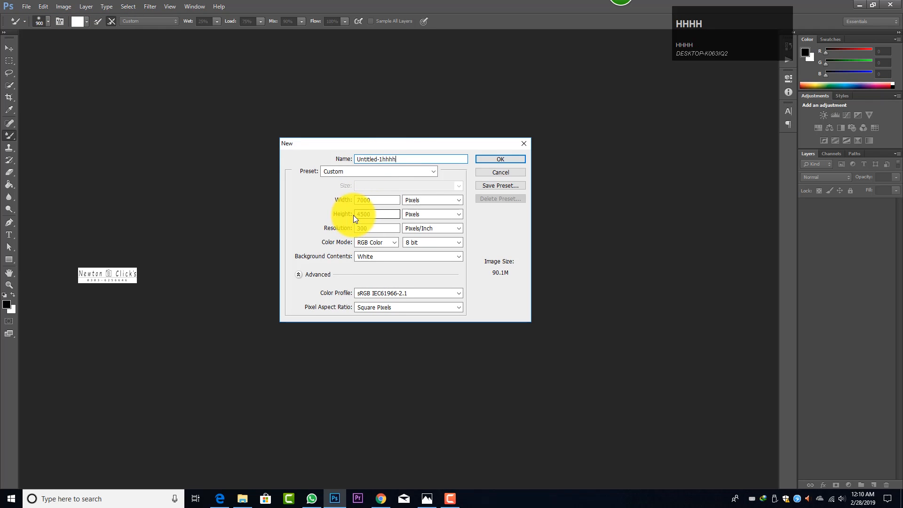
{"action": "left_click", "coordinate": [501, 160]}
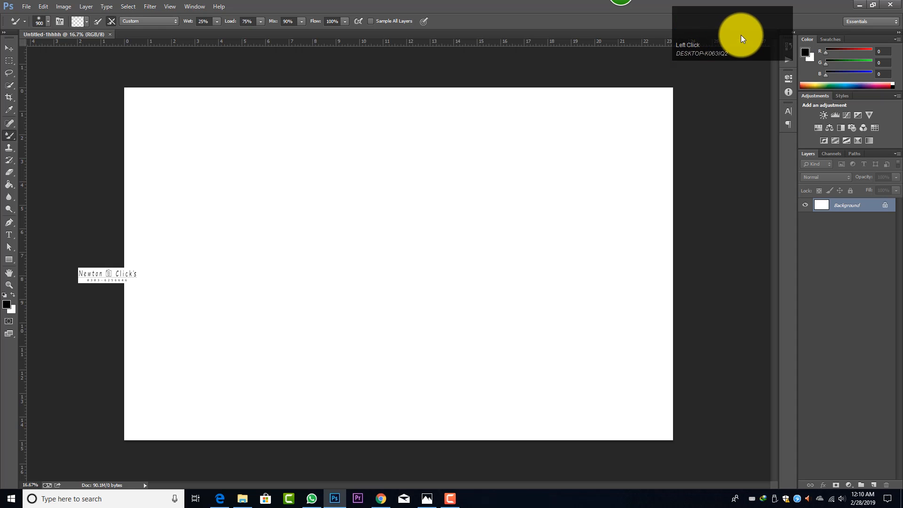
{"action": "left_click", "coordinate": [741, 33]}
{"action": "mouse_move", "coordinate": [624, 63]}
{"action": "left_mouse_down"}
{"action": "mouse_move", "coordinate": [416, 168]}
{"action": "mouse_move", "coordinate": [182, 119]}
{"action": "mouse_move", "coordinate": [527, 115]}
{"action": "mouse_move", "coordinate": [730, 232]}
{"action": "mouse_move", "coordinate": [712, 89]}
{"action": "mouse_move", "coordinate": [309, 78]}
{"action": "mouse_move", "coordinate": [175, 135]}
{"action": "mouse_move", "coordinate": [670, 289]}
{"action": "mouse_move", "coordinate": [745, 278]}
{"action": "left_mouse_up"}
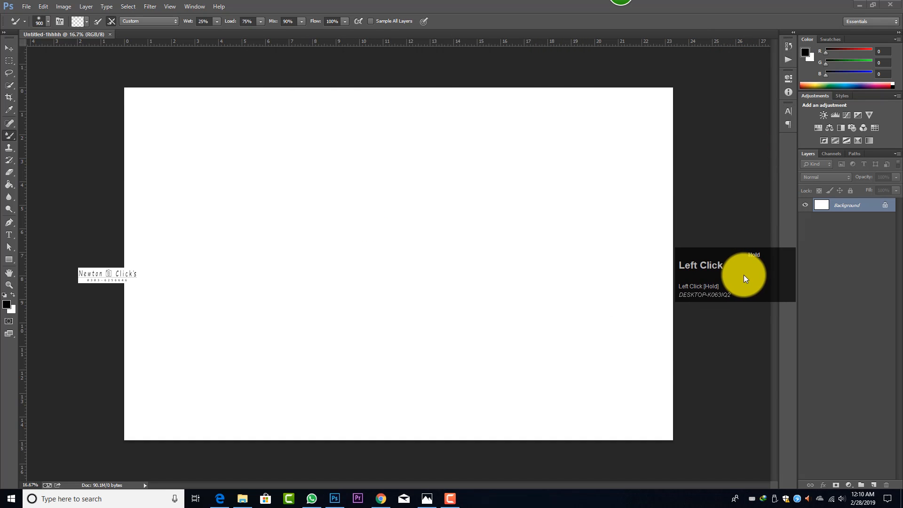
Place the _VRS6727 photo from the pic folder into the document
{"action": "left_click", "coordinate": [861, 3]}
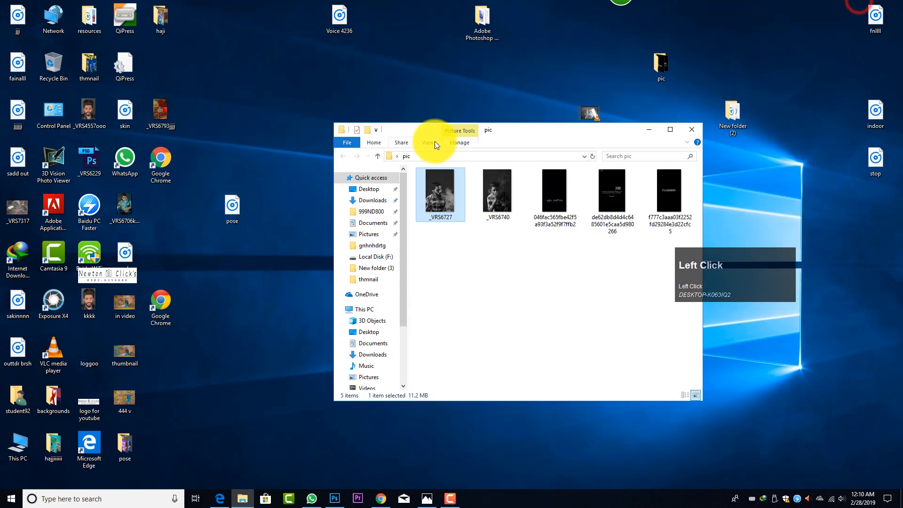
{"action": "left_click_drag", "start_coordinate": [440, 198], "coordinate": [359, 171]}
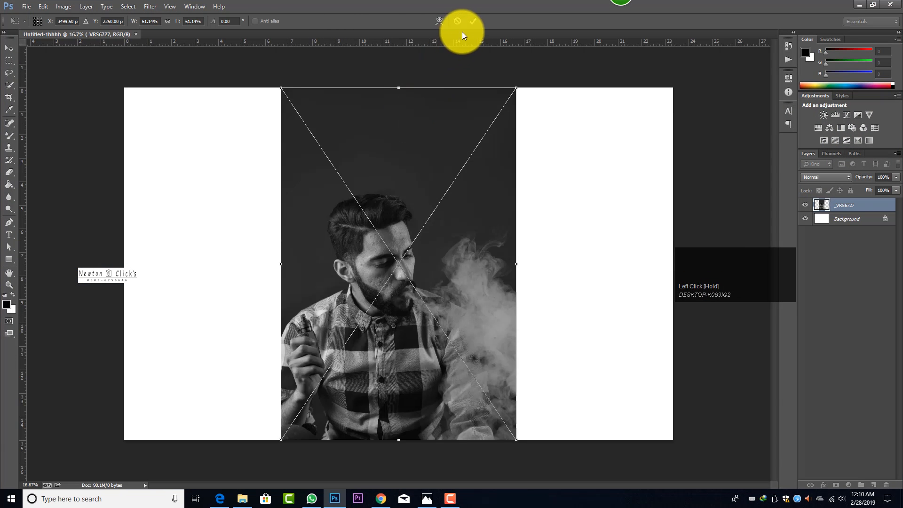
{"action": "left_click", "coordinate": [473, 22]}
Scale the _VRS6727 photo proportionally to about 84% and move it to the canvas's left side
{"action": "scroll", "coordinate": [362, 165], "scroll_direction": "down", "scroll_amount": 2}
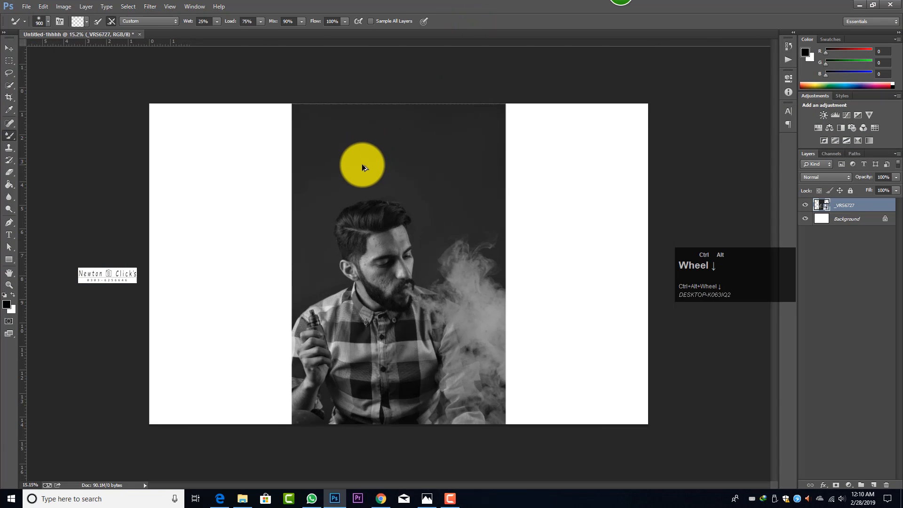
{"action": "key", "text": "ctrl+t"}
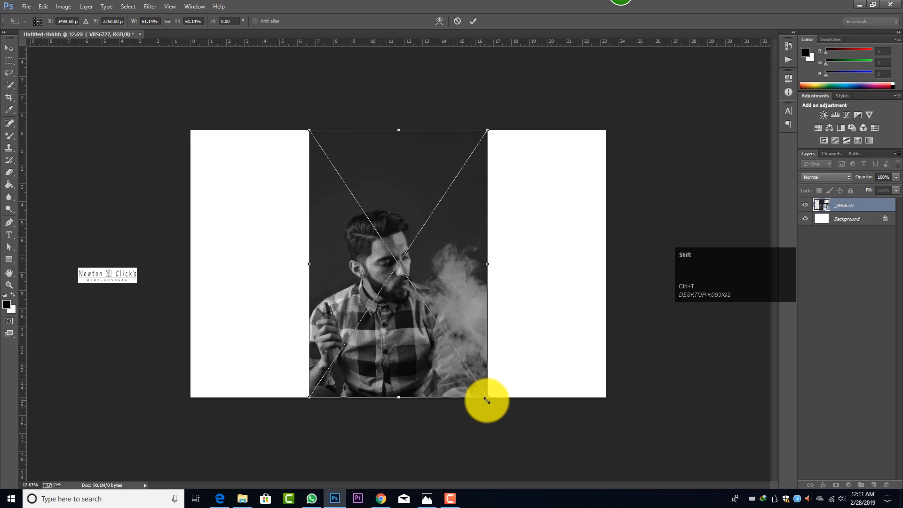
{"action": "left_click_drag", "start_coordinate": [487, 399], "coordinate": [532, 439]}
{"action": "left_click_drag", "start_coordinate": [500, 408], "coordinate": [403, 380]}
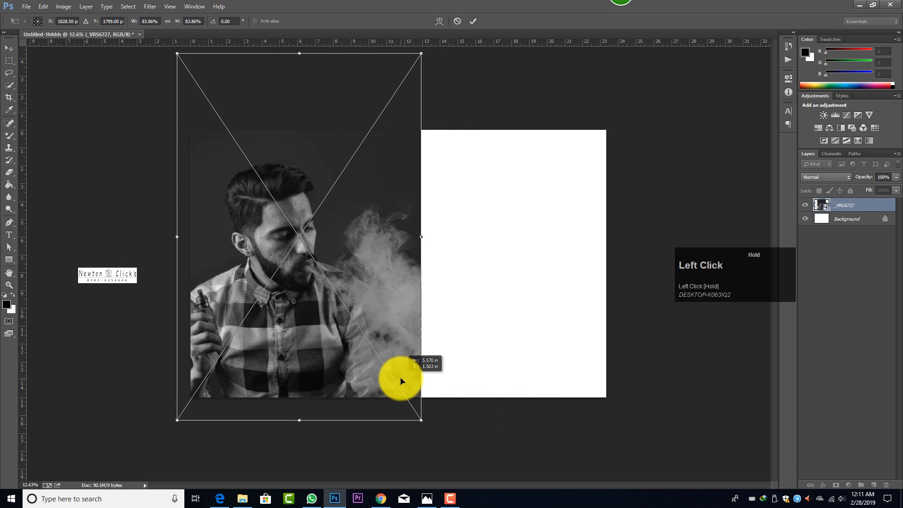
{"action": "left_click", "coordinate": [478, 18]}
Place the _VRS6740 photo from the pic folder on the canvas's right side, scaled to about 95%
{"action": "left_click", "coordinate": [863, 5]}
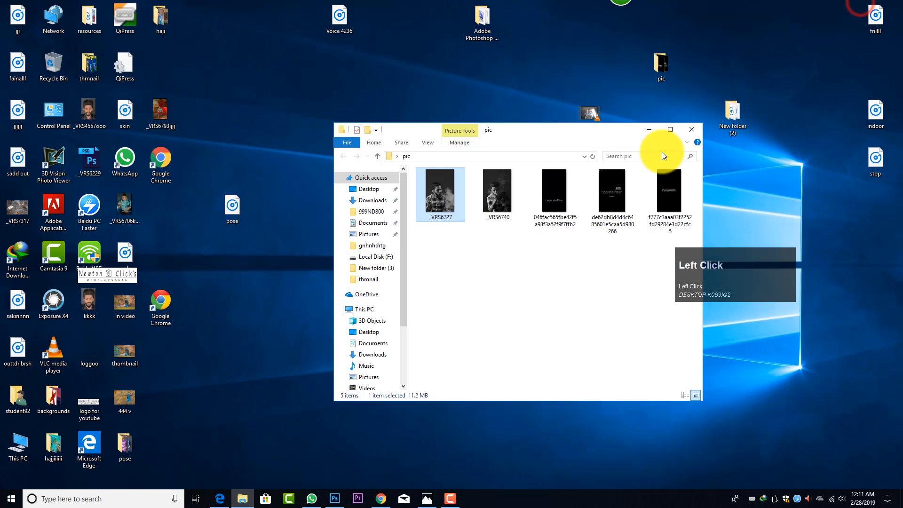
{"action": "left_click_drag", "start_coordinate": [503, 196], "coordinate": [529, 297]}
{"action": "scroll", "coordinate": [395, 291], "scroll_direction": "down", "scroll_amount": 3}
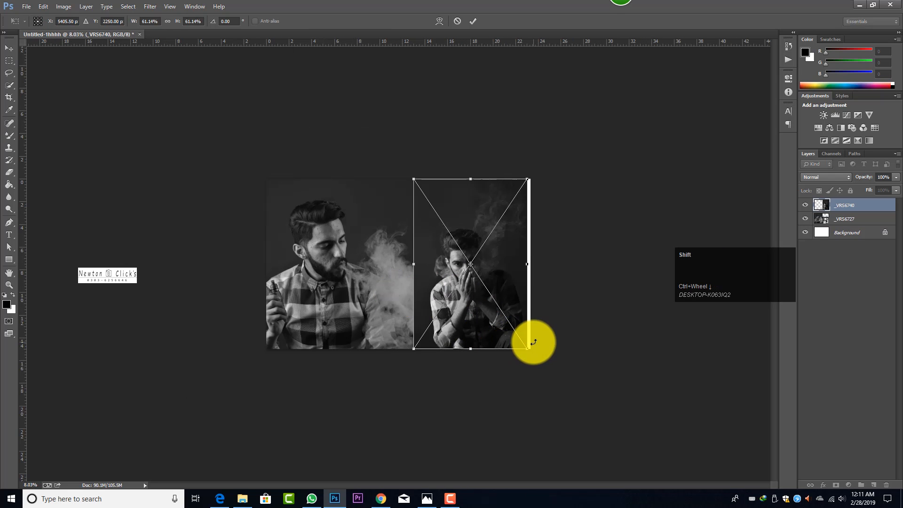
{"action": "mouse_move", "coordinate": [527, 348]}
{"action": "left_mouse_down"}
{"action": "mouse_move", "coordinate": [565, 389]}
{"action": "mouse_move", "coordinate": [528, 363]}
{"action": "mouse_move", "coordinate": [526, 345]}
{"action": "mouse_move", "coordinate": [528, 352]}
{"action": "left_mouse_up"}
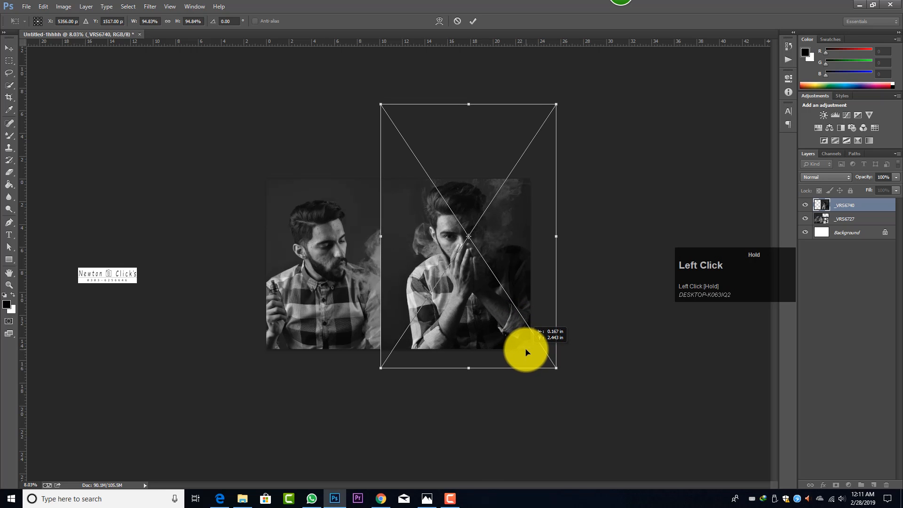
{"action": "left_click", "coordinate": [472, 21]}
Enlarge the _VRS6727 photo to about 96% and reposition it so the man matches the size of the other figure
{"action": "left_click", "coordinate": [869, 218], "text": "ctrl"}
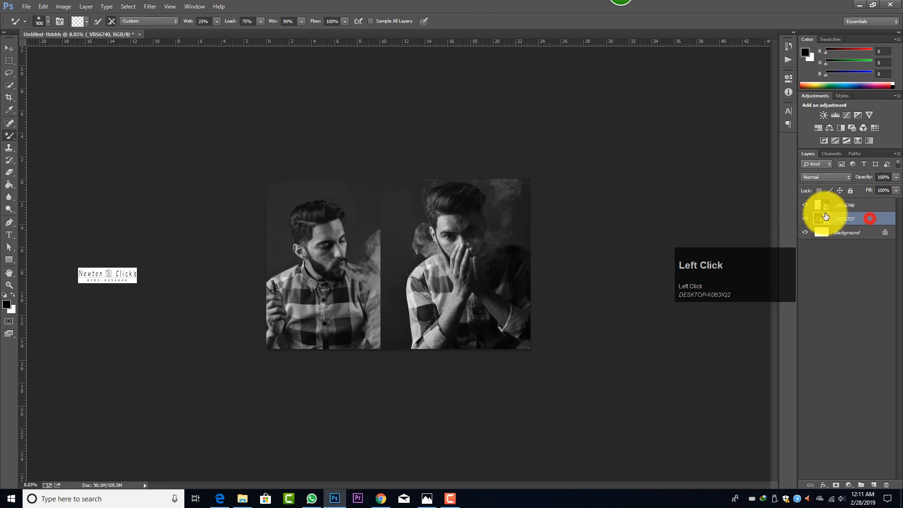
{"action": "key", "text": "ctrl+t"}
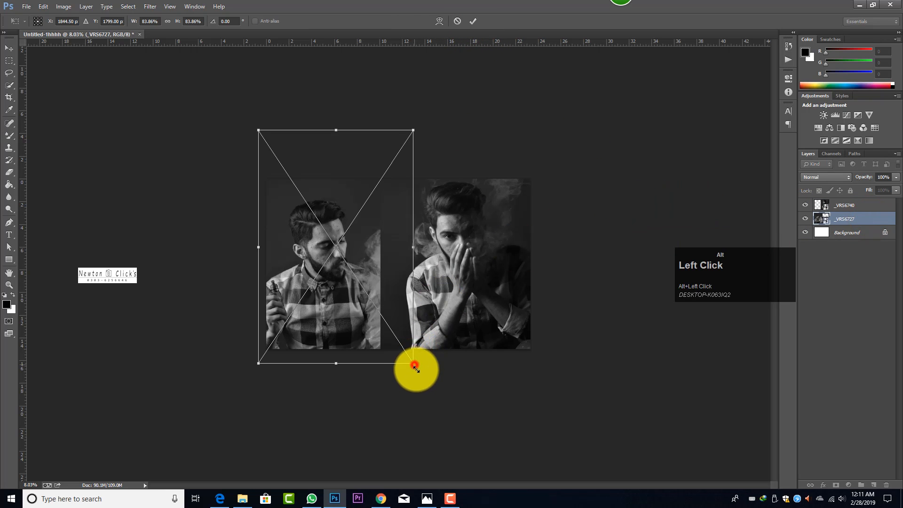
{"action": "mouse_move", "coordinate": [414, 366]}
{"action": "left_mouse_down"}
{"action": "mouse_move", "coordinate": [414, 373]}
{"action": "mouse_move", "coordinate": [412, 350]}
{"action": "left_mouse_up"}
{"action": "left_click_drag", "start_coordinate": [396, 241], "coordinate": [405, 248]}
{"action": "left_click", "coordinate": [473, 21]}
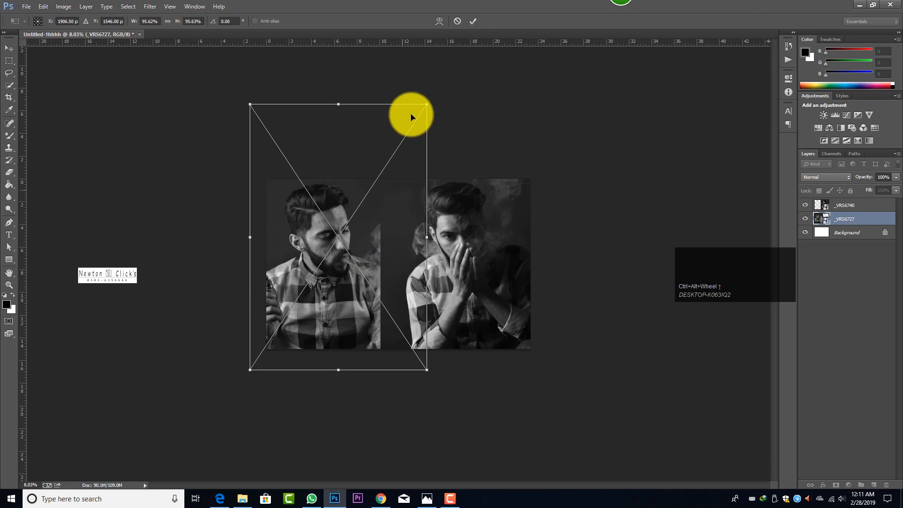
{"action": "left_click", "coordinate": [472, 22]}
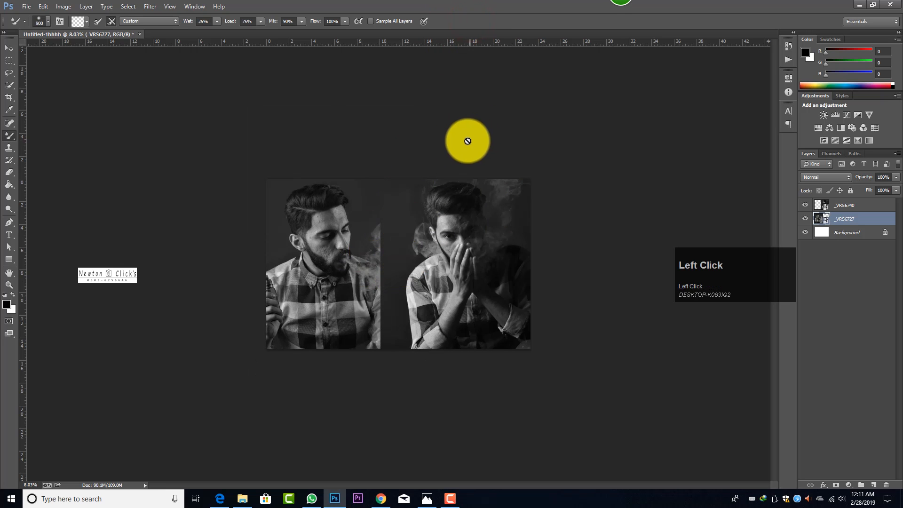
Select a full-height rectangular strip across the seam between the photos and try to delete it from the _VRS6727 layer
{"action": "scroll", "coordinate": [434, 157], "scroll_direction": "up", "scroll_amount": 2}
{"action": "left_click", "coordinate": [9, 61]}
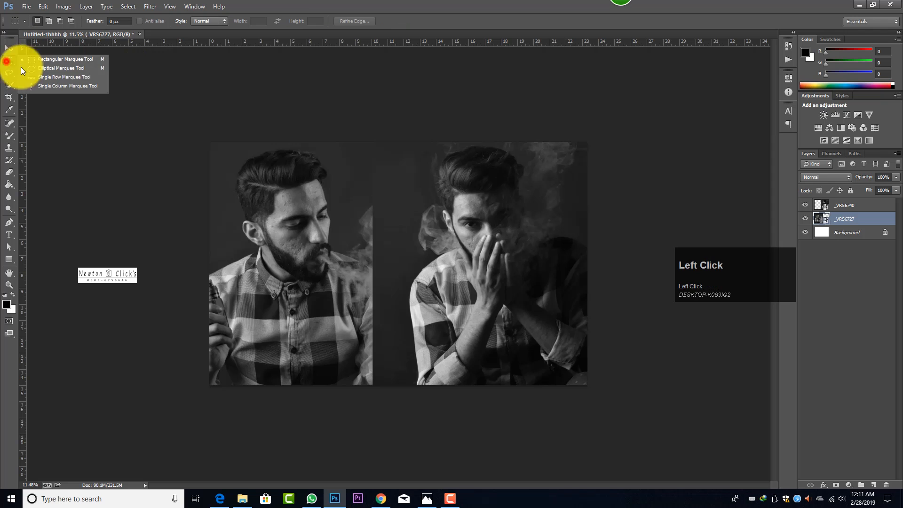
{"action": "left_click", "coordinate": [489, 138]}
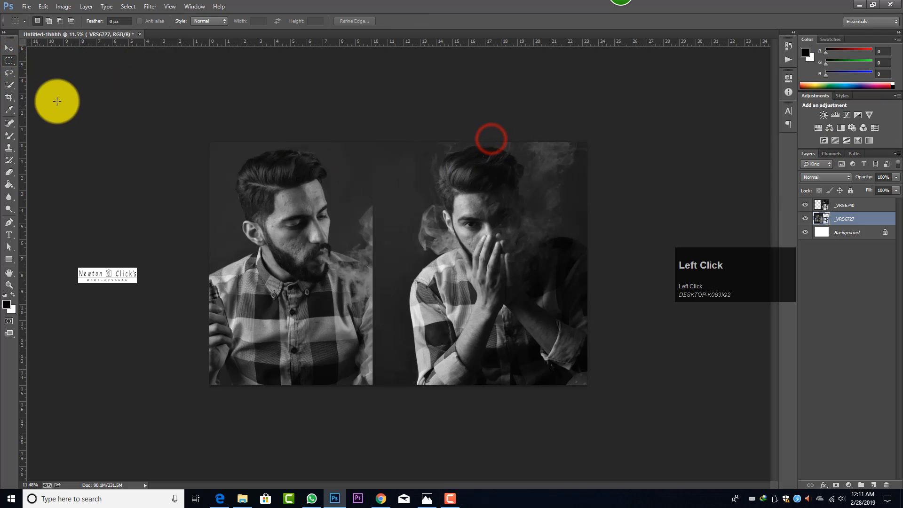
{"action": "left_click", "coordinate": [9, 61]}
{"action": "left_click_drag", "start_coordinate": [335, 109], "coordinate": [407, 414]}
{"action": "key", "text": "Delete"}
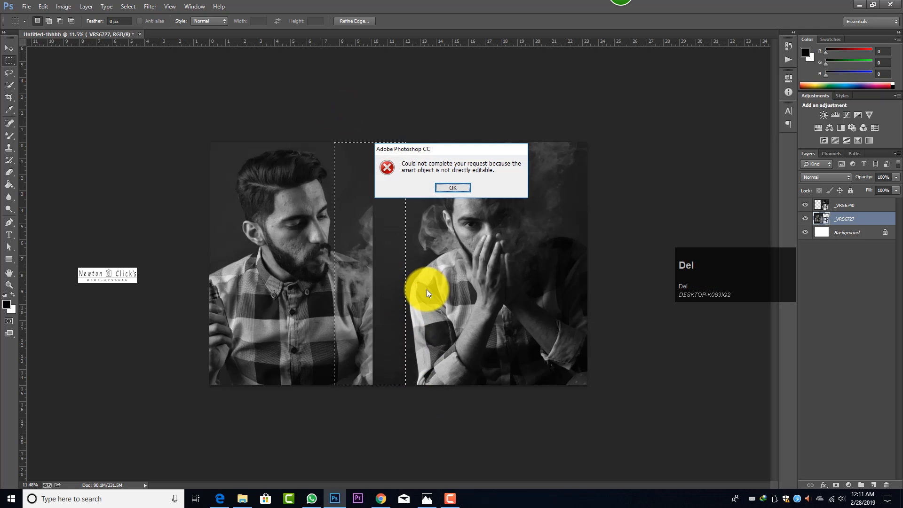
{"action": "left_click", "coordinate": [453, 190]}
Rasterize the _VRS6727 smart object and try deleting the selected strip from that layer, undoing the deletion
{"action": "left_click", "coordinate": [8, 172]}
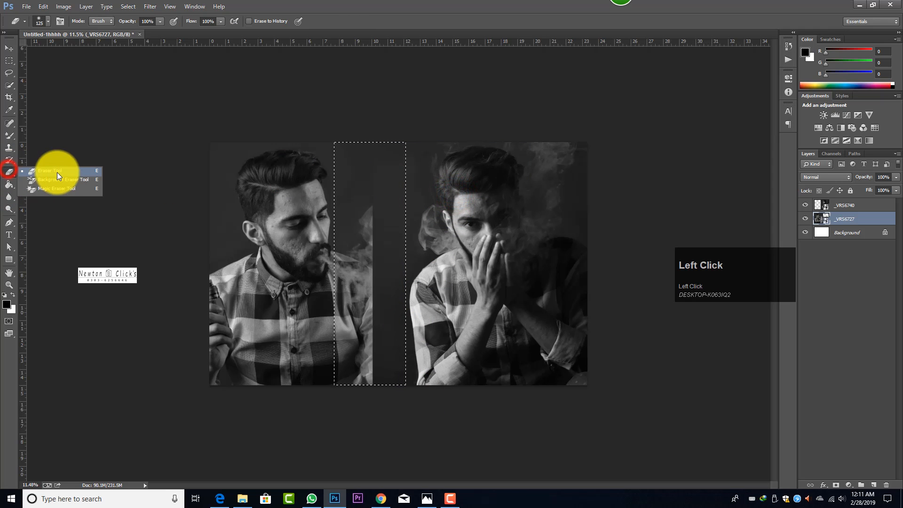
{"action": "left_click", "coordinate": [54, 171]}
{"action": "left_click", "coordinate": [382, 193]}
{"action": "left_click", "coordinate": [450, 191]}
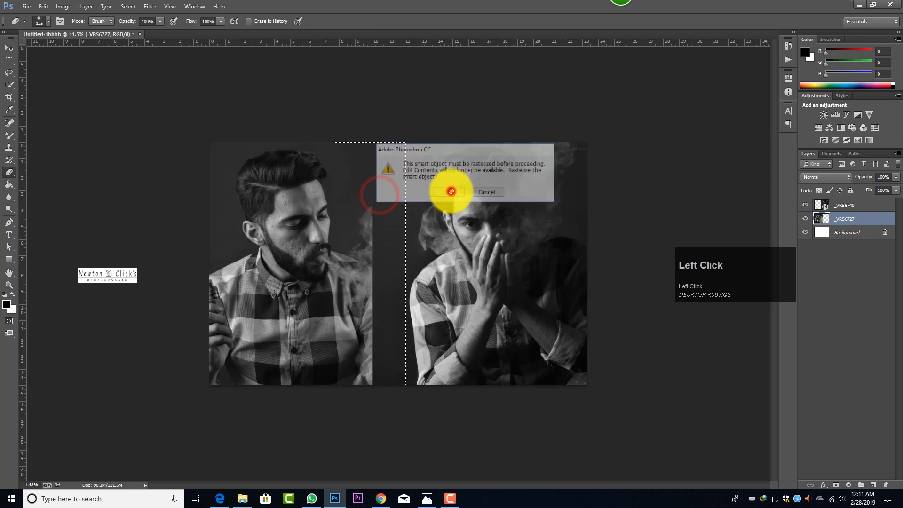
{"action": "key", "text": "Delete"}
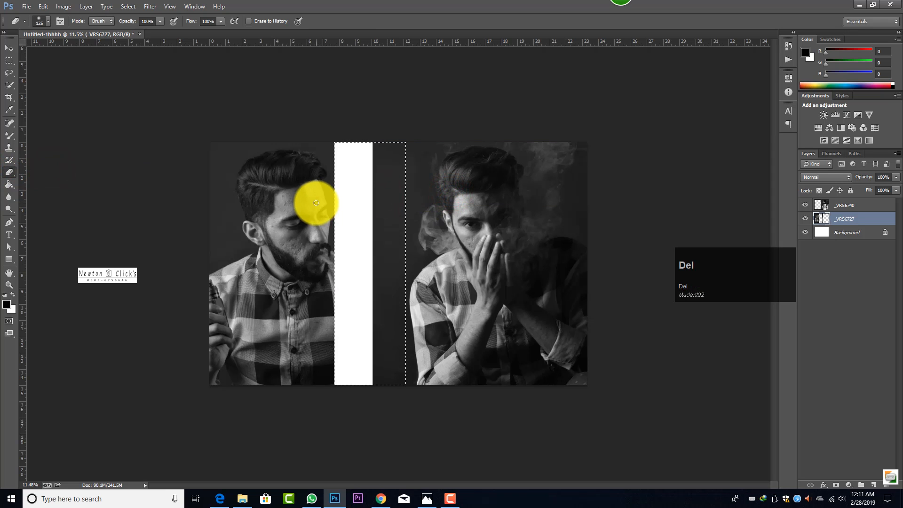
{"action": "key", "text": "ctrl+z"}
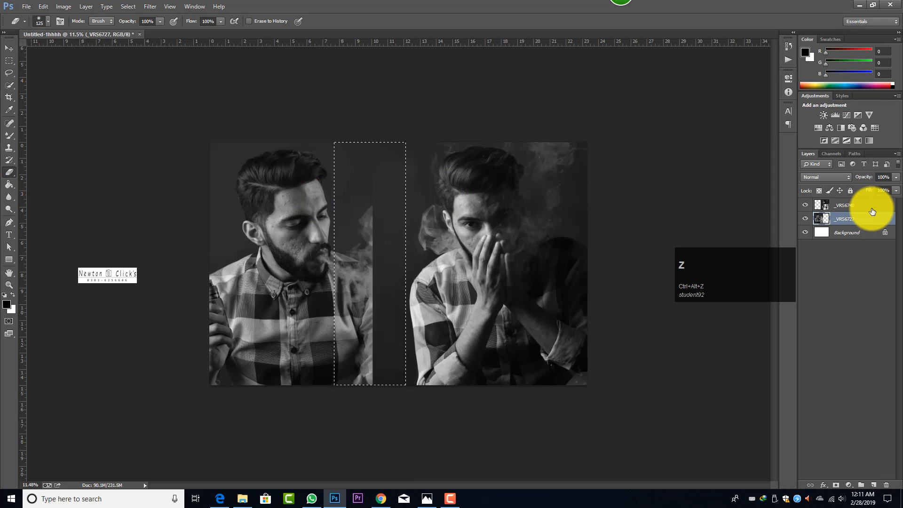
Rasterize the _VRS6740 smart object, delete the selected strip from that layer and clear the selection
{"action": "left_click", "coordinate": [871, 210]}
{"action": "left_click", "coordinate": [421, 218]}
{"action": "left_click", "coordinate": [456, 188]}
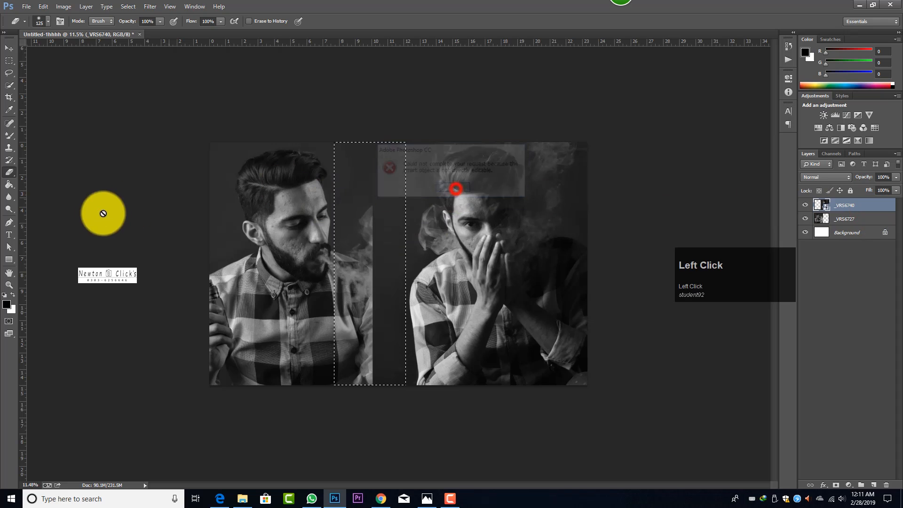
{"action": "left_click", "coordinate": [379, 194]}
{"action": "left_click", "coordinate": [444, 193]}
{"action": "key", "text": "Delete"}
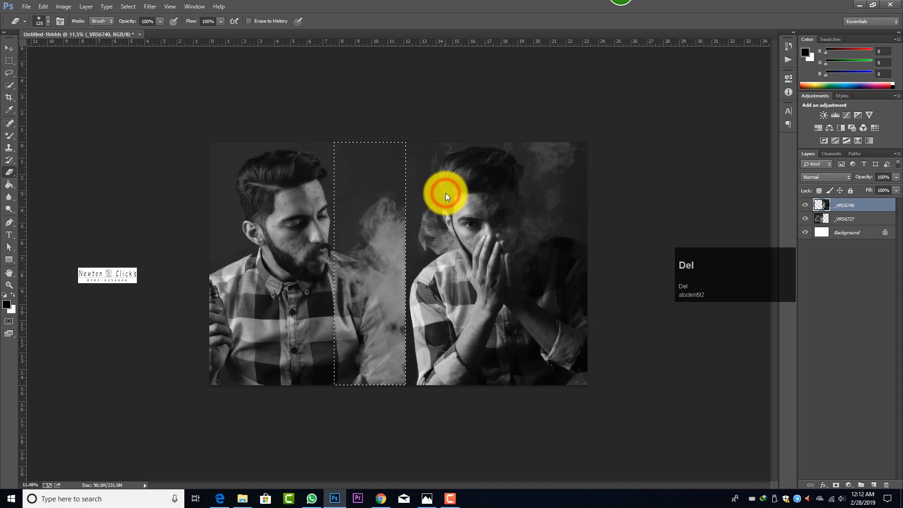
{"action": "key", "text": "ctrl+d"}
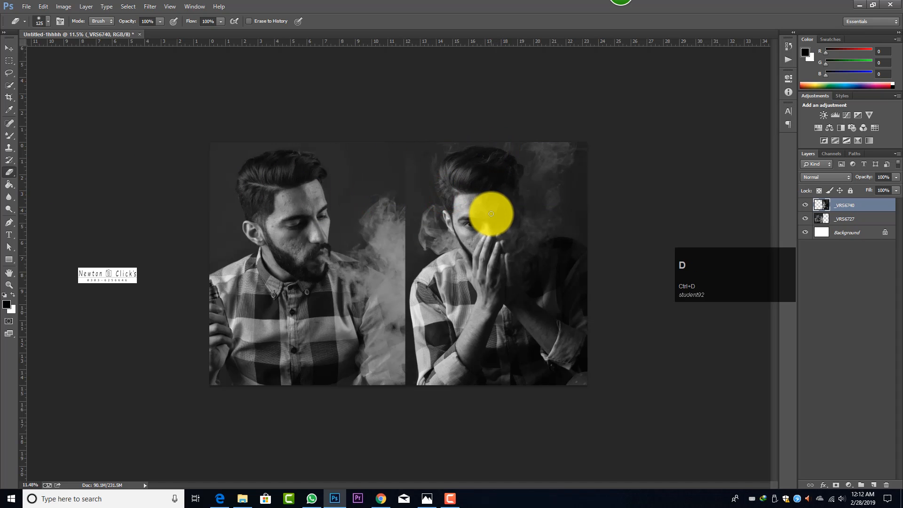
{"action": "mouse_move", "coordinate": [747, 270]}
{"action": "left_mouse_down"}
{"action": "mouse_move", "coordinate": [696, 145]}
{"action": "mouse_move", "coordinate": [699, 63]}
{"action": "left_mouse_up"}
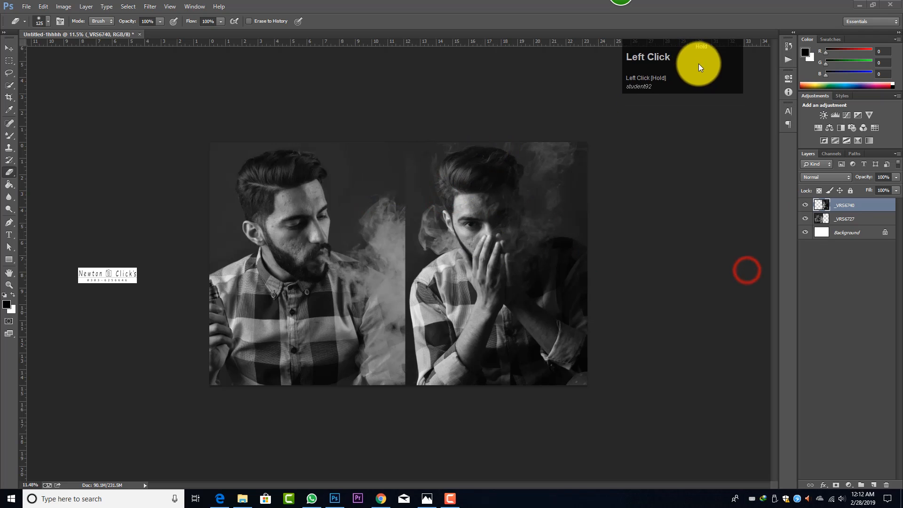
Move the _VRS6740 photo slightly left, to about X 5165 and Y 1546 pixels
{"action": "key", "text": "ctrl+t"}
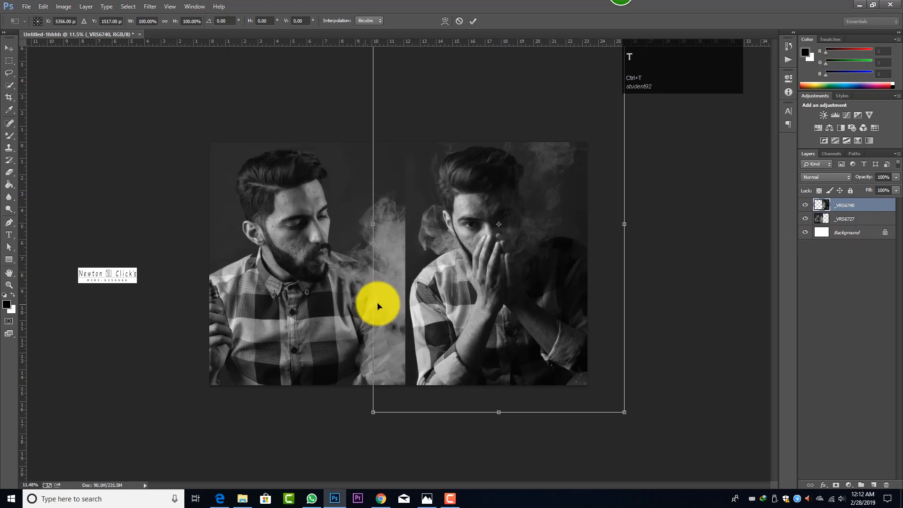
{"action": "left_click_drag", "start_coordinate": [455, 311], "coordinate": [443, 311]}
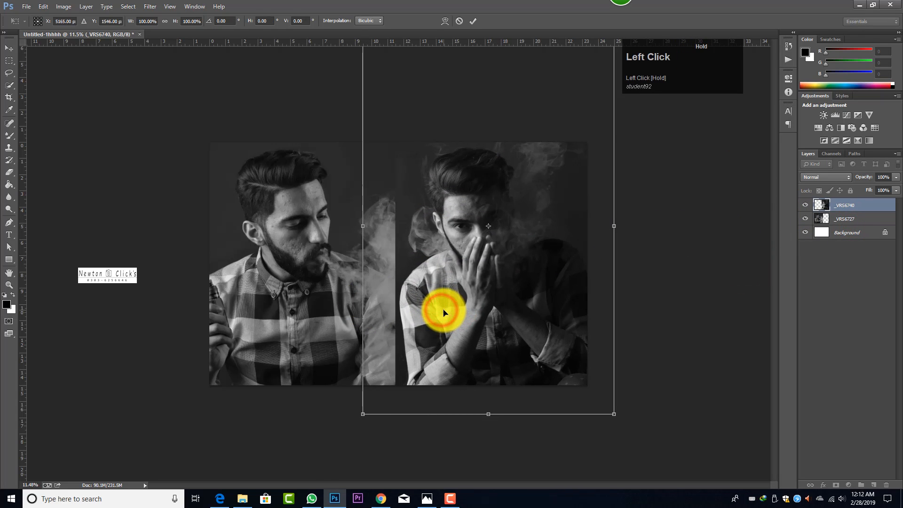
{"action": "left_click", "coordinate": [476, 18]}
Scale the rasterized _VRS6727 layer down proportionally to about 90%, keeping it centred in place
{"action": "left_click", "coordinate": [862, 219]}
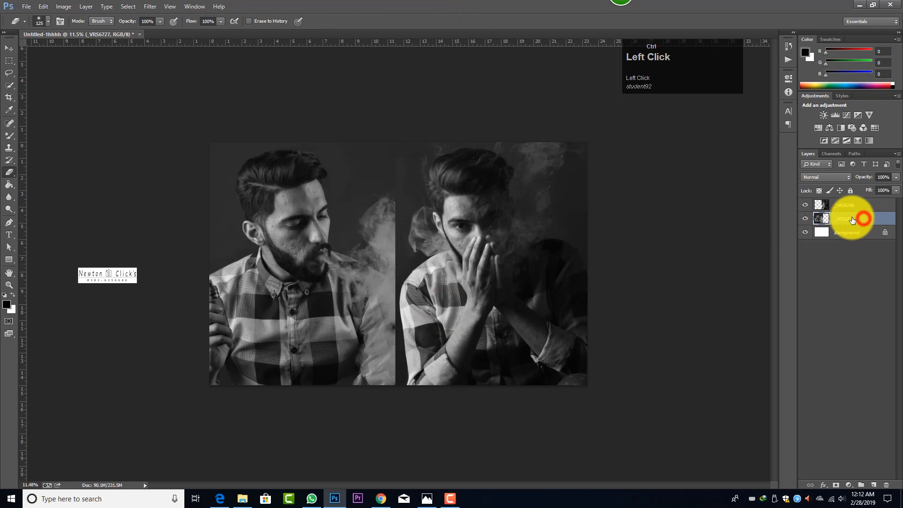
{"action": "key", "text": "ctrl+t"}
{"action": "scroll", "coordinate": [405, 305], "scroll_direction": "down", "scroll_amount": 1}
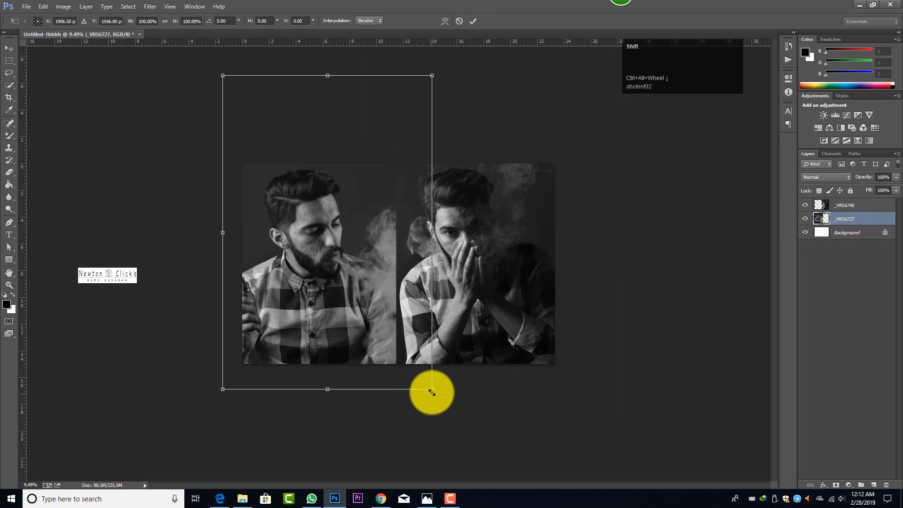
{"action": "left_click_drag", "start_coordinate": [431, 391], "coordinate": [395, 363]}
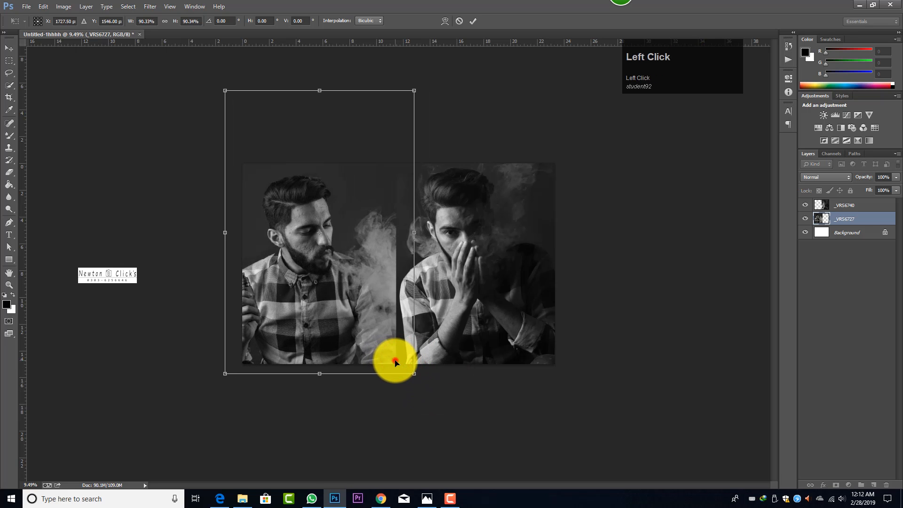
{"action": "left_click", "coordinate": [472, 21]}
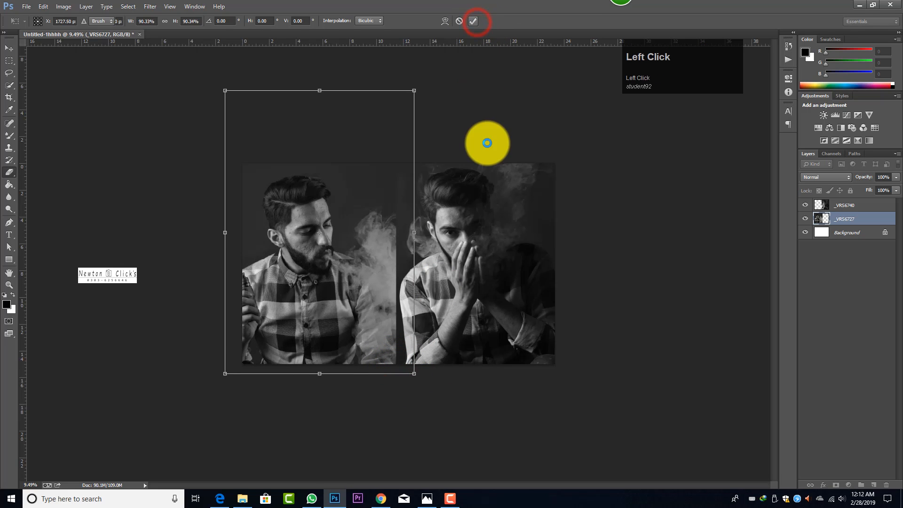
Merge the photo layers into one and open the Liquify filter on the combined image
{"action": "key", "text": "e"}
{"action": "scroll", "coordinate": [473, 185], "scroll_direction": "up", "scroll_amount": 3, "text": "ctrl+alt"}
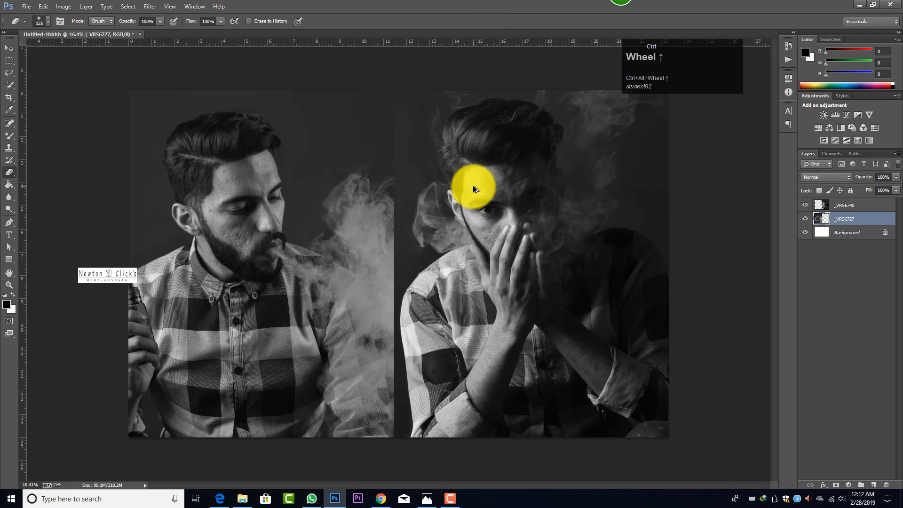
{"action": "key", "text": "ctrl+e"}
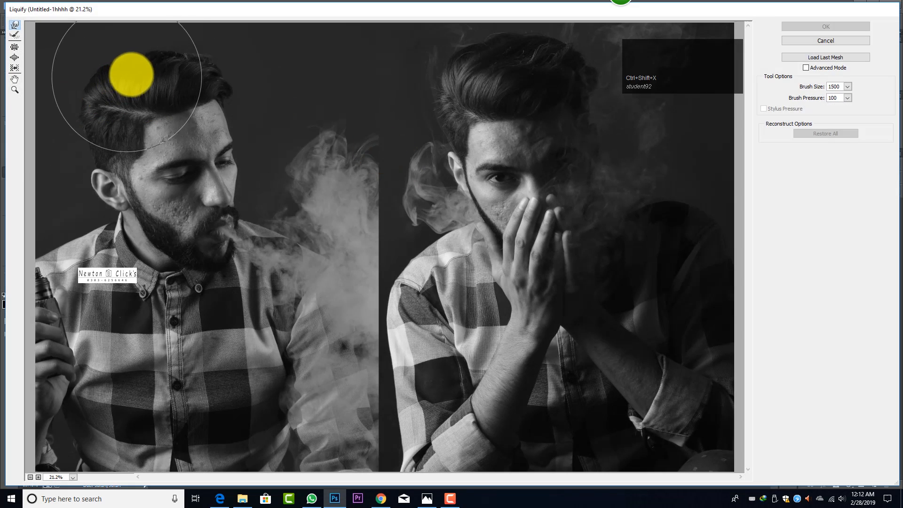
Push the left man's hair upward and outward around the crown with the Forward Warp tool, enlarging the brush from 1500 to 1800
{"action": "left_click", "coordinate": [150, 58]}
{"action": "left_click", "coordinate": [88, 54]}
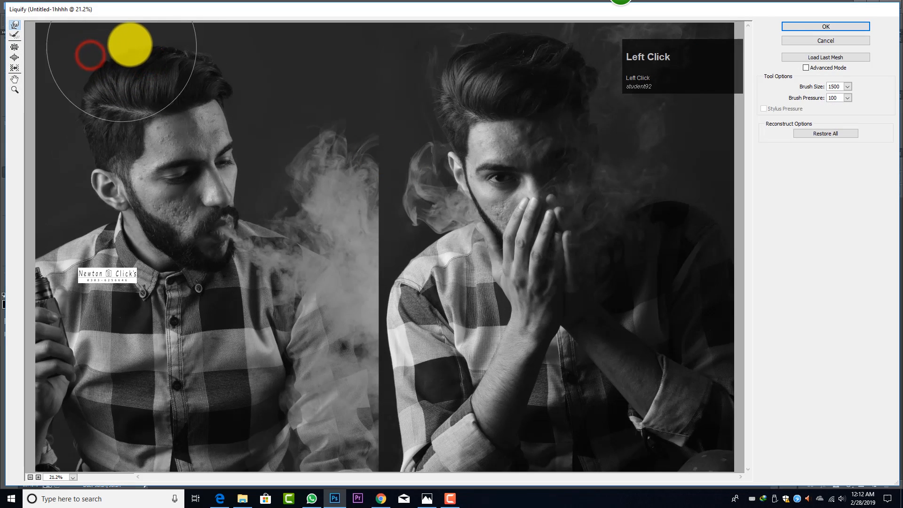
{"action": "key", "text": "bracketright"}
{"action": "key", "text": "bracketright"}
{"action": "left_click_drag", "start_coordinate": [161, 36], "coordinate": [207, 24]}
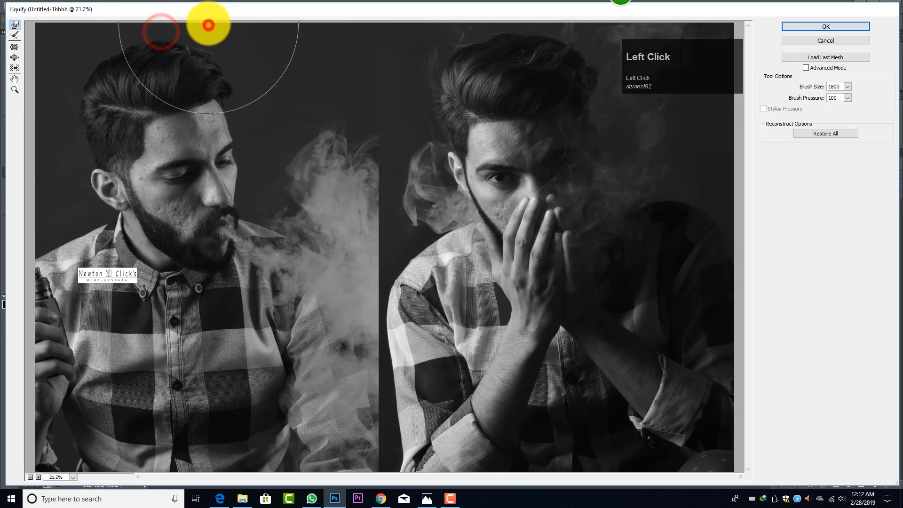
{"action": "left_click_drag", "start_coordinate": [126, 41], "coordinate": [96, 41]}
{"action": "left_click", "coordinate": [158, 30]}
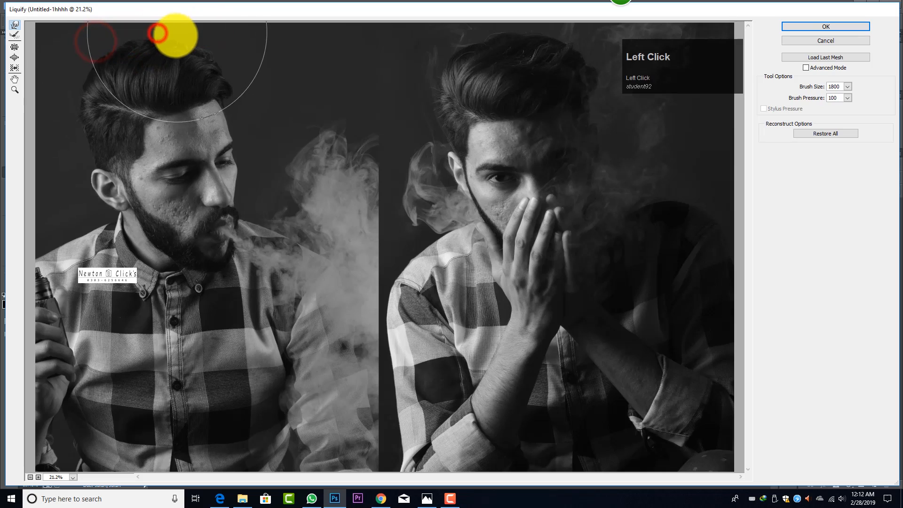
Add volume to the top, front and back of the left man's hair using a warp brush size of 1400
{"action": "key", "text": "bracketleft"}
{"action": "key", "text": "bracketleft"}
{"action": "key", "text": "bracketleft"}
{"action": "key", "text": "bracketleft"}
{"action": "key", "text": "bracketleft"}
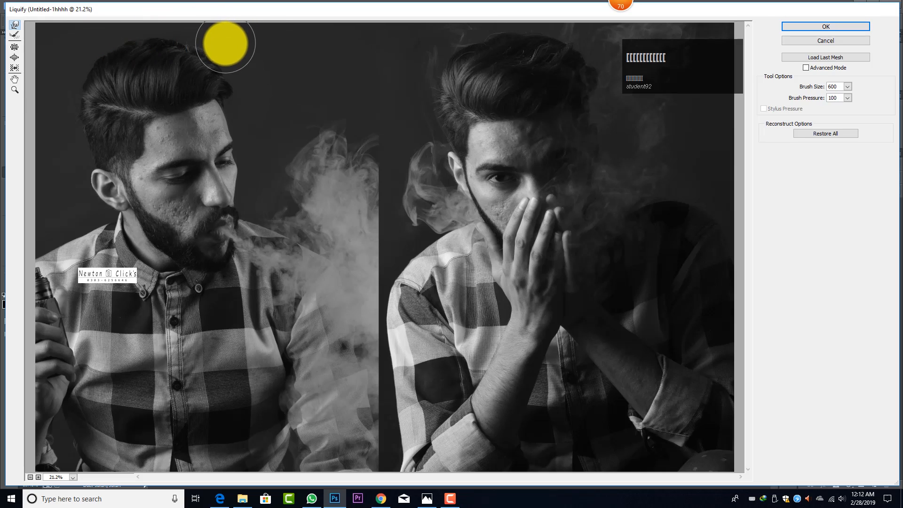
{"action": "key", "text": "bracketright"}
{"action": "key", "text": "bracketright"}
{"action": "key", "text": "bracketright"}
{"action": "key", "text": "bracketright"}
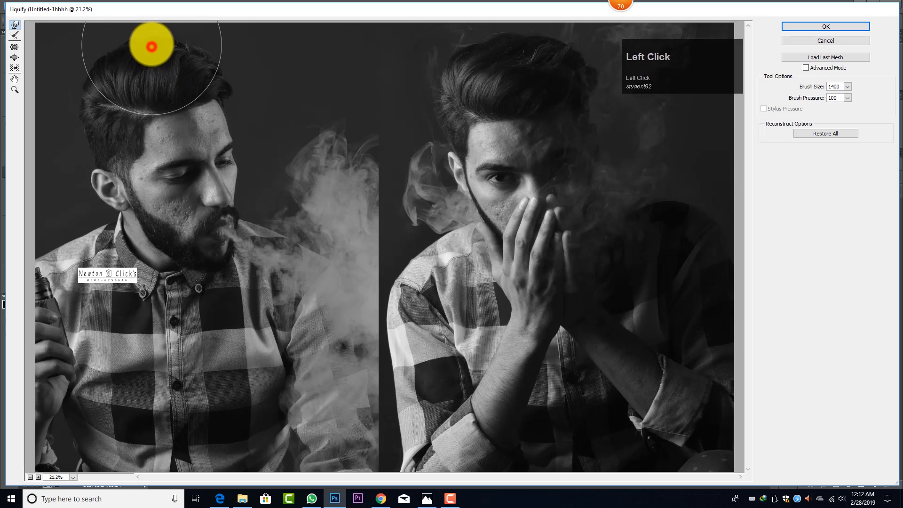
{"action": "left_click_drag", "start_coordinate": [152, 44], "coordinate": [152, 41]}
{"action": "left_click_drag", "start_coordinate": [84, 55], "coordinate": [84, 50]}
{"action": "left_click_drag", "start_coordinate": [168, 49], "coordinate": [170, 42]}
{"action": "left_click_drag", "start_coordinate": [205, 48], "coordinate": [219, 44]}
{"action": "left_click_drag", "start_coordinate": [131, 45], "coordinate": [91, 54]}
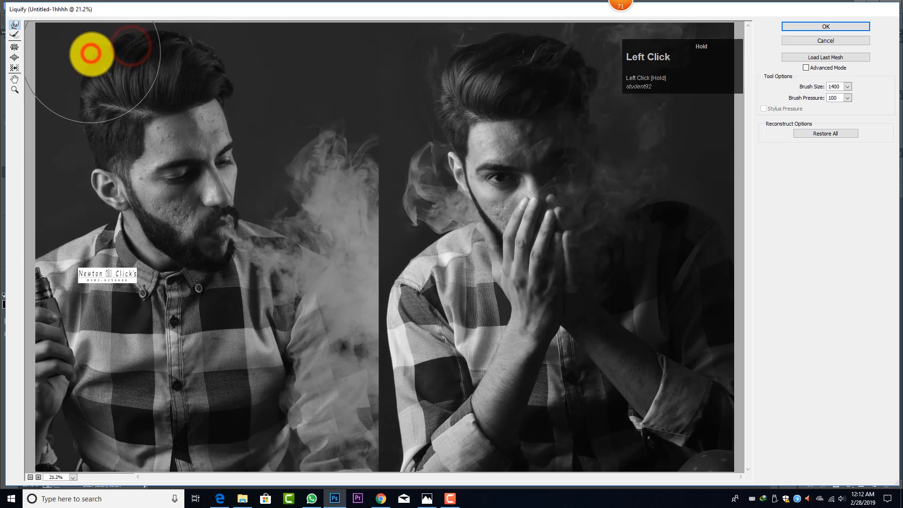
Raise the top of the right man's hair with short upward warp strokes
{"action": "key", "text": "bracketleft"}
{"action": "key", "text": "bracketleft"}
{"action": "key", "text": "bracketleft"}
{"action": "mouse_move", "coordinate": [508, 68]}
{"action": "left_mouse_down"}
{"action": "mouse_move", "coordinate": [480, 41]}
{"action": "mouse_move", "coordinate": [504, 54]}
{"action": "left_mouse_up"}
{"action": "key", "text": "bracketleft"}
{"action": "key", "text": "bracketleft"}
{"action": "key", "text": "bracketright"}
{"action": "key", "text": "bracketright"}
{"action": "key", "text": "bracketright"}
{"action": "key", "text": "bracketright"}
{"action": "left_click_drag", "start_coordinate": [544, 51], "coordinate": [544, 49]}
Try pushing the outer edge of the right man's hair upward with a size 400 warp brush, and undo that stroke
{"action": "key", "text": "bracketleft"}
{"action": "key", "text": "bracketleft"}
{"action": "key", "text": "bracketleft"}
{"action": "key", "text": "bracketleft"}
{"action": "key", "text": "bracketleft"}
{"action": "key", "text": "bracketleft"}
{"action": "key", "text": "bracketleft"}
{"action": "key", "text": "bracketleft"}
{"action": "key", "text": "bracketleft"}
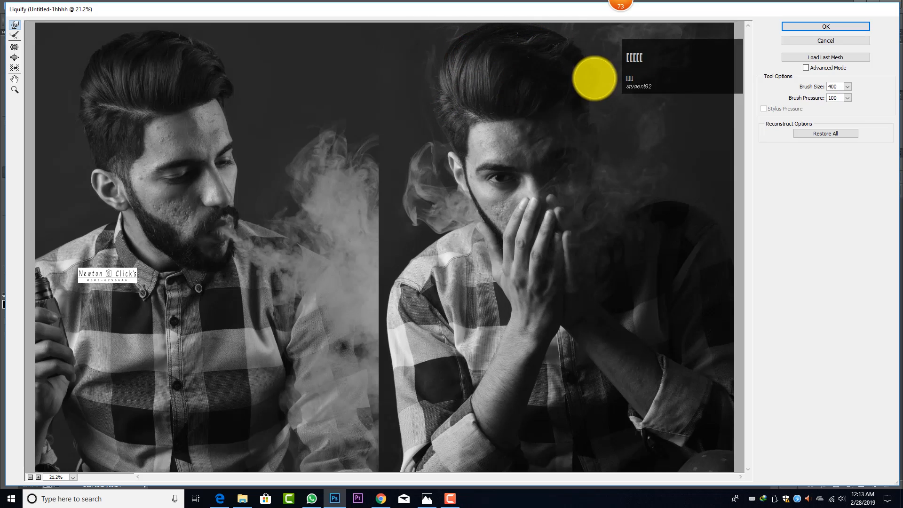
{"action": "left_click_drag", "start_coordinate": [602, 95], "coordinate": [602, 81]}
{"action": "key", "text": "bracketright"}
{"action": "key", "text": "bracketright"}
{"action": "key", "text": "bracketright"}
{"action": "key", "text": "bracketright"}
{"action": "key", "text": "bracketright"}
{"action": "key", "text": "bracketright"}
{"action": "key", "text": "bracketright"}
{"action": "key", "text": "bracketright"}
{"action": "key", "text": "ctrl+alt+z"}
Refine the crown, front and back outline of the left man's hair with a large warp brush of about 1200
{"action": "left_click_drag", "start_coordinate": [164, 54], "coordinate": [163, 53]}
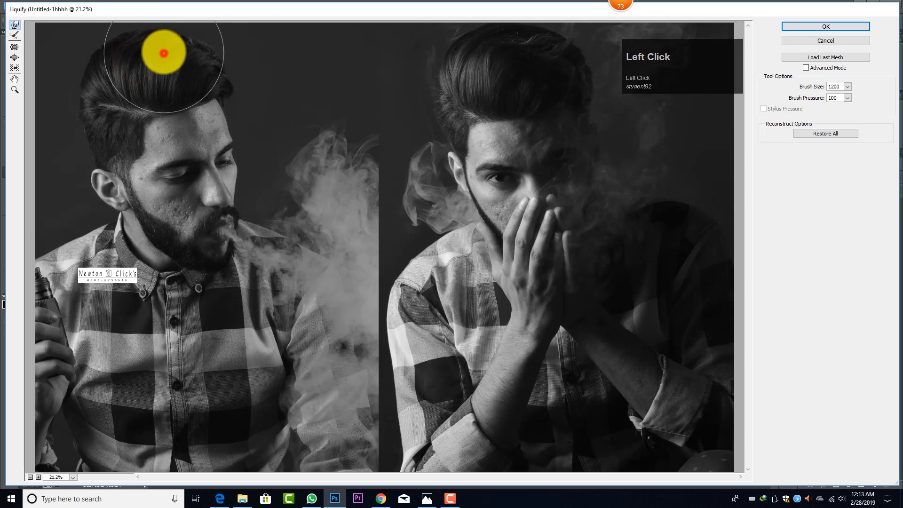
{"action": "key", "text": "bracketright"}
{"action": "left_click_drag", "start_coordinate": [227, 41], "coordinate": [219, 40]}
{"action": "key", "text": "bracketleft"}
{"action": "key", "text": "bracketleft"}
{"action": "left_click_drag", "start_coordinate": [84, 70], "coordinate": [86, 70]}
Push the back edge of the left man's hair inward with progressively smaller warp brushes, down to size 250
{"action": "key", "text": "bracketleft"}
{"action": "key", "text": "bracketleft"}
{"action": "key", "text": "bracketleft"}
{"action": "key", "text": "bracketleft"}
{"action": "key", "text": "bracketleft"}
{"action": "key", "text": "bracketleft"}
{"action": "key", "text": "bracketleft"}
{"action": "left_click_drag", "start_coordinate": [84, 141], "coordinate": [86, 141]}
{"action": "key", "text": "bracketleft"}
{"action": "key", "text": "bracketleft"}
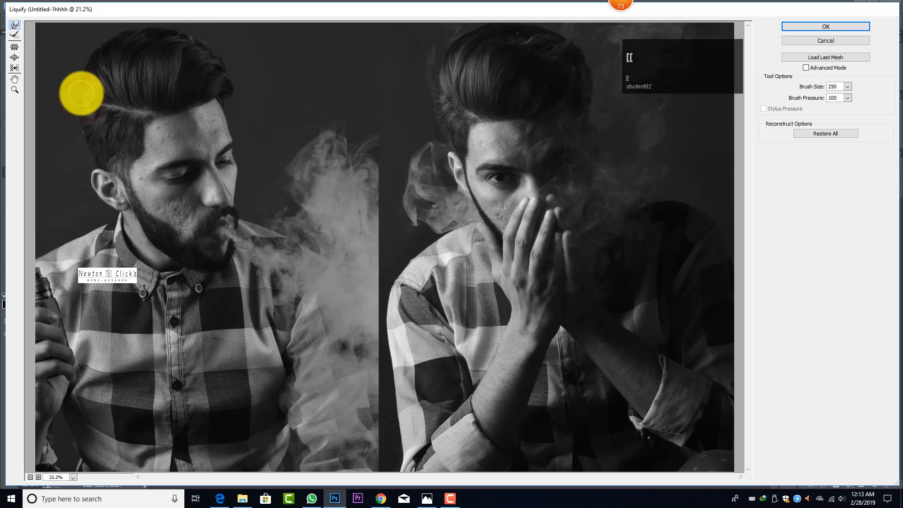
{"action": "left_click_drag", "start_coordinate": [79, 104], "coordinate": [82, 104]}
Nudge the back of the left man's hair and the top of the right man's with a size 1300 brush, and apply Liquify
{"action": "key", "text": "bracketright"}
{"action": "key", "text": "bracketright"}
{"action": "key", "text": "bracketright"}
{"action": "key", "text": "bracketright"}
{"action": "key", "text": "bracketright"}
{"action": "key", "text": "bracketright"}
{"action": "key", "text": "bracketright"}
{"action": "key", "text": "bracketright"}
{"action": "key", "text": "bracketright"}
{"action": "key", "text": "bracketright"}
{"action": "key", "text": "bracketright"}
{"action": "left_click_drag", "start_coordinate": [112, 65], "coordinate": [108, 64]}
{"action": "left_click_drag", "start_coordinate": [529, 48], "coordinate": [529, 47]}
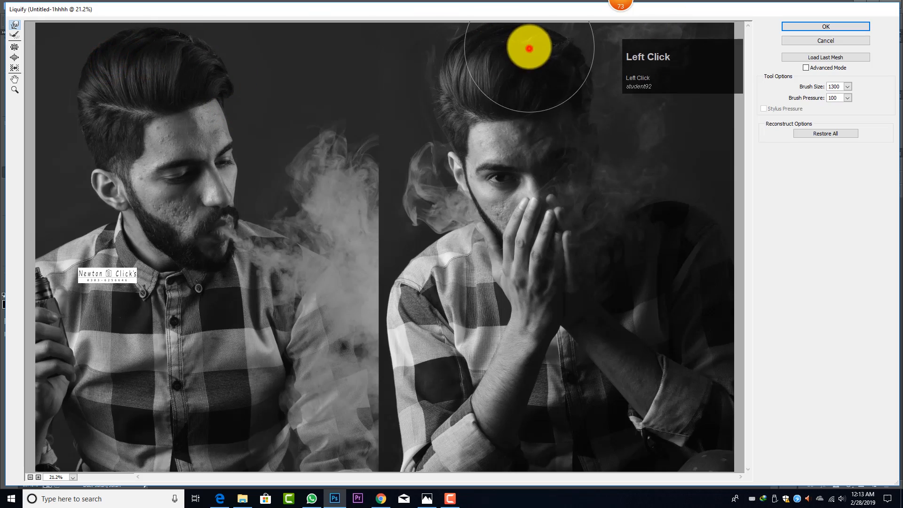
{"action": "left_click", "coordinate": [826, 26]}
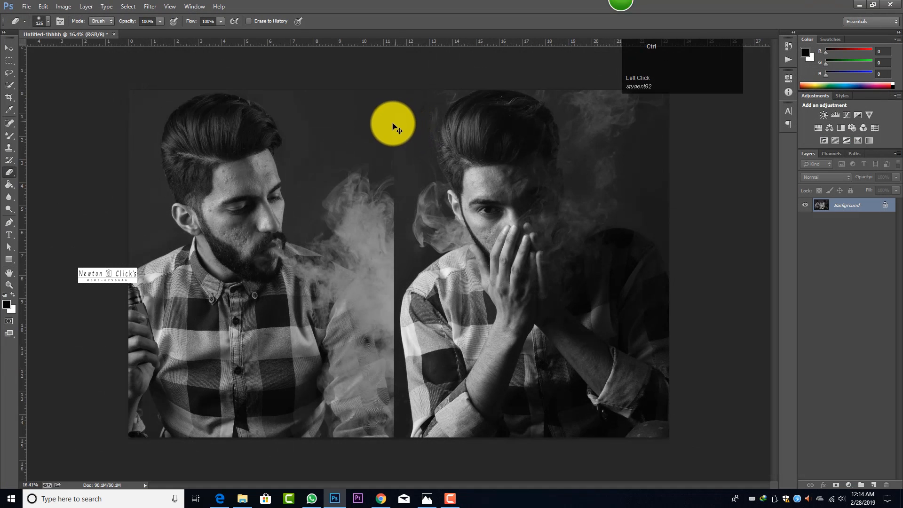
Choose the Mixer Brush for retouching the left man's face and set its Wet value to 19%
{"action": "scroll", "coordinate": [225, 97], "scroll_direction": "up", "scroll_amount": 3}
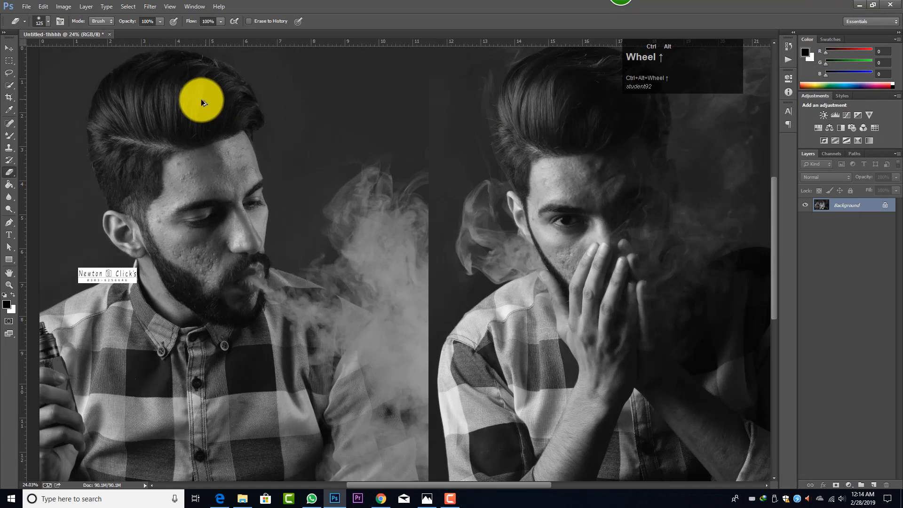
{"action": "scroll", "coordinate": [177, 91], "scroll_direction": "down", "scroll_amount": 1}
{"action": "scroll", "coordinate": [191, 139], "scroll_direction": "down", "scroll_amount": 1}
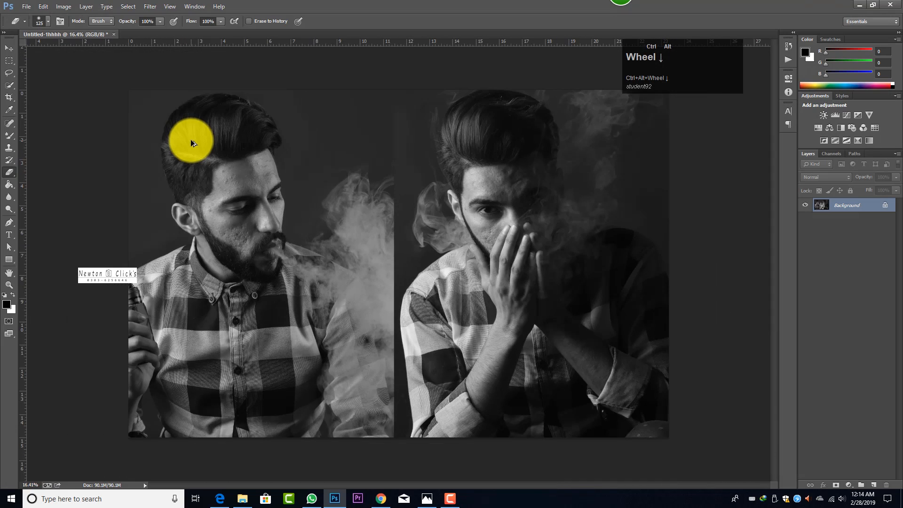
{"action": "scroll", "coordinate": [139, 158], "scroll_direction": "up", "scroll_amount": 4}
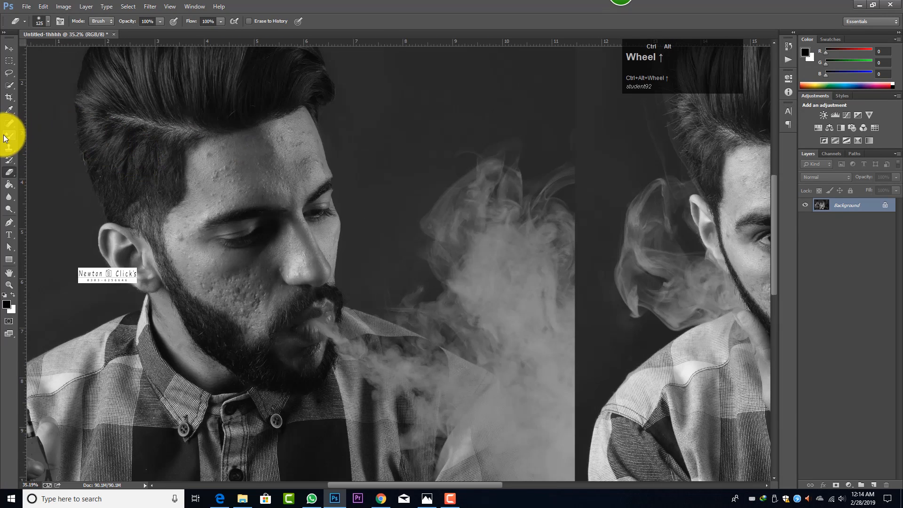
{"action": "right_click", "coordinate": [10, 134]}
{"action": "left_click", "coordinate": [35, 159]}
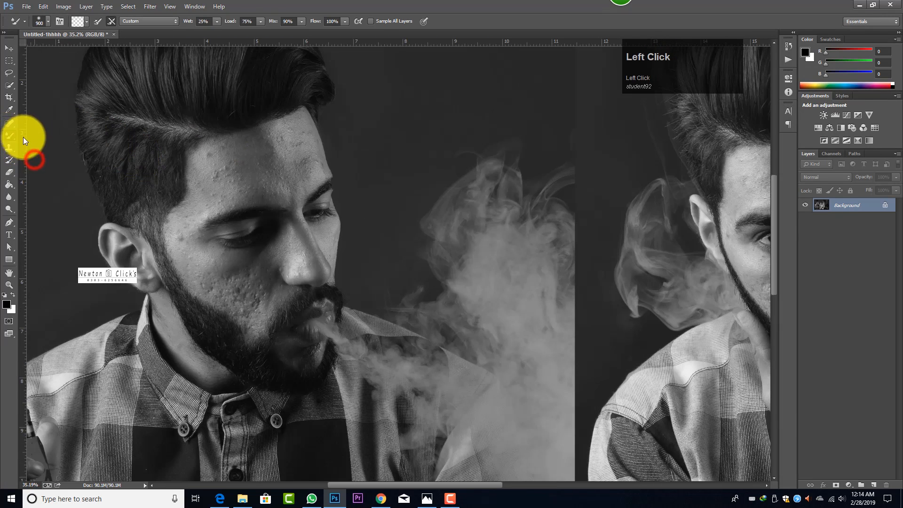
{"action": "scroll", "coordinate": [282, 87], "scroll_direction": "up", "scroll_amount": 2}
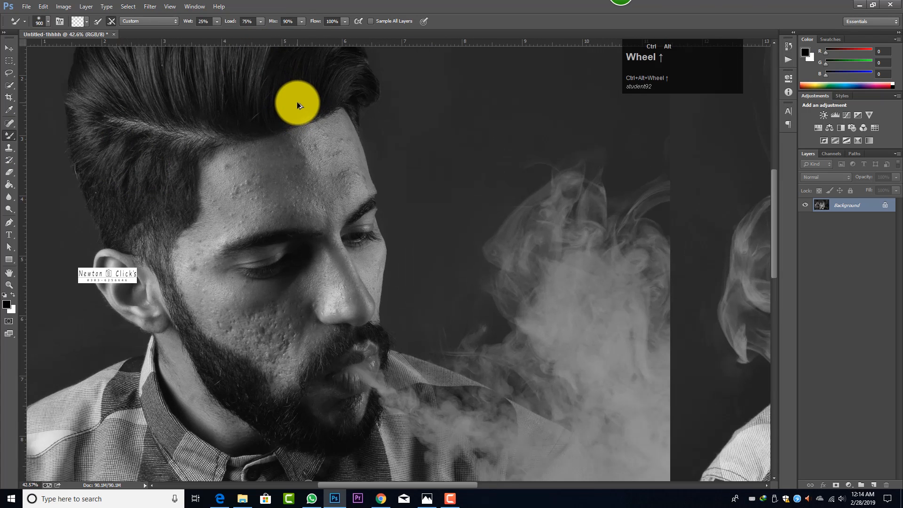
{"action": "left_click", "coordinate": [216, 21]}
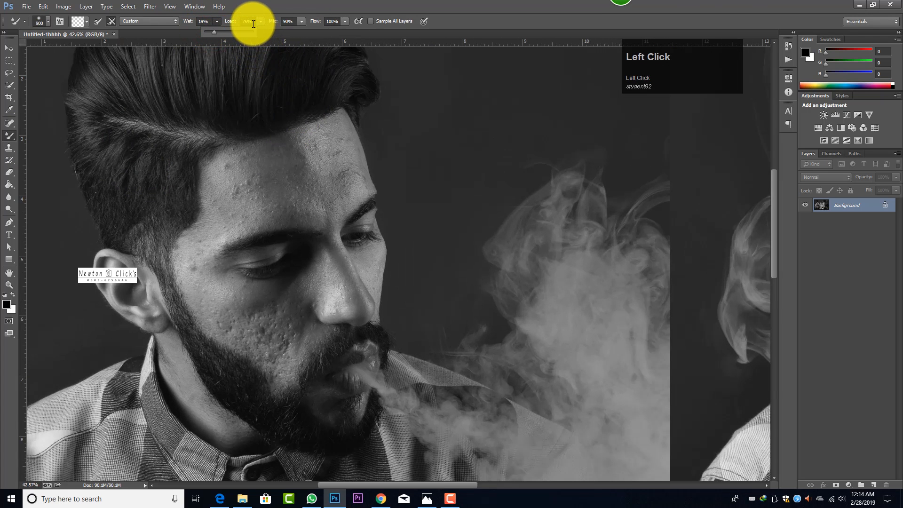
Start blending the blemished skin on the left man's forehead near the temple with a 400-pixel Mixer Brush
{"action": "key", "text": "bracketleft"}
{"action": "key", "text": "bracketleft"}
{"action": "key", "text": "bracketleft"}
{"action": "key", "text": "bracketleft"}
{"action": "key", "text": "bracketleft"}
{"action": "key", "text": "bracketleft"}
{"action": "key", "text": "bracketleft"}
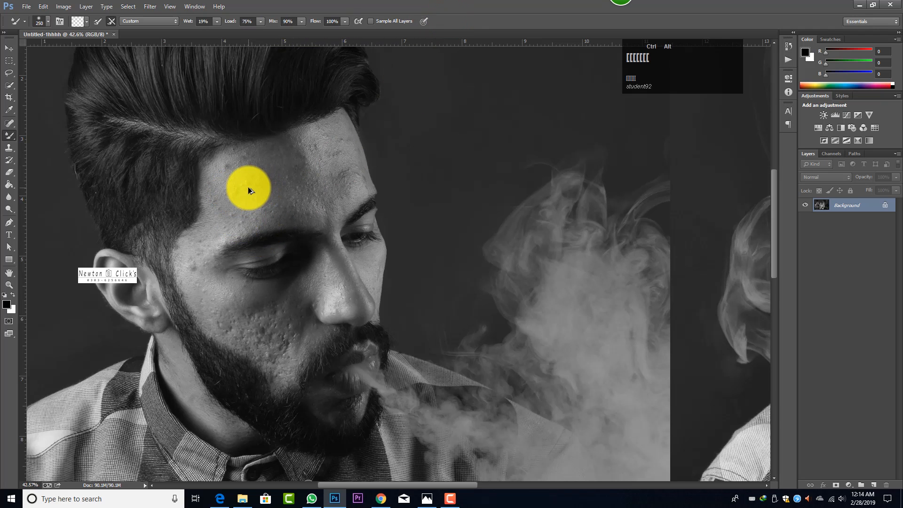
{"action": "scroll", "coordinate": [249, 190], "scroll_direction": "up", "scroll_amount": 1}
{"action": "key", "text": "bracketright"}
{"action": "key", "text": "bracketright"}
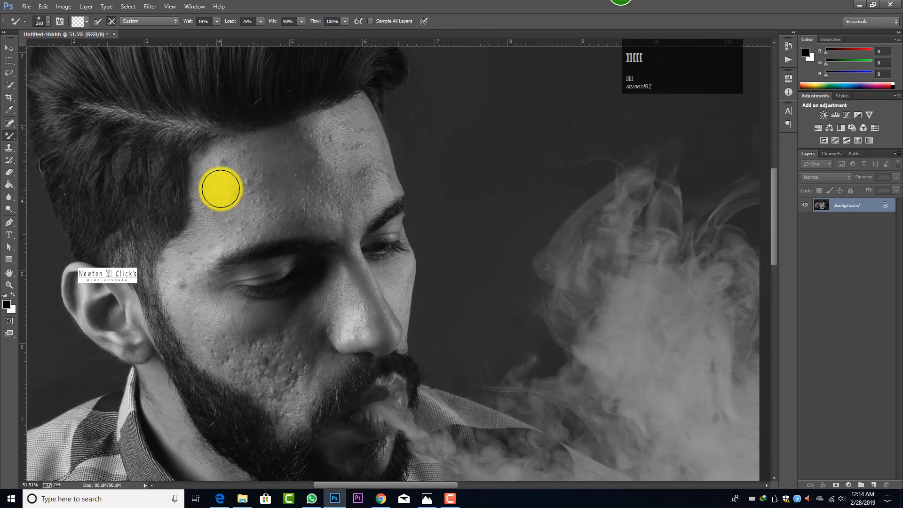
{"action": "left_click", "coordinate": [219, 185]}
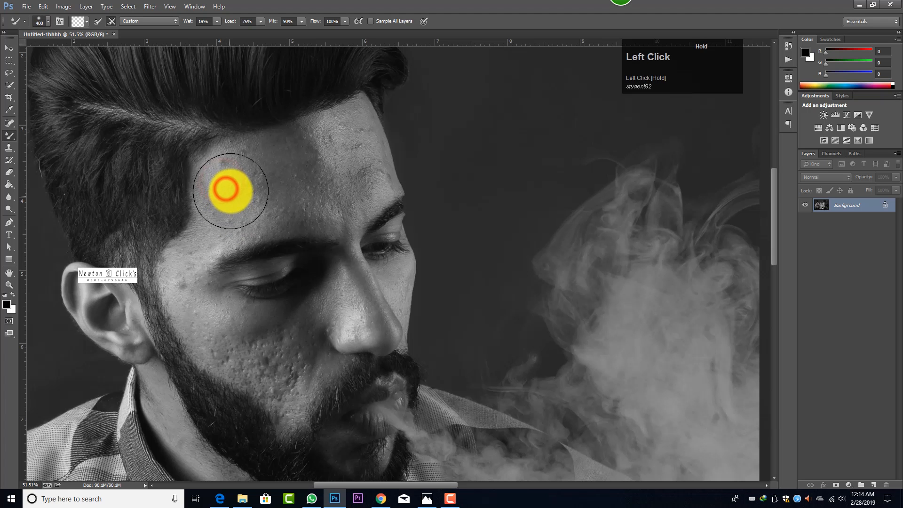
Smooth the upper part of the left man's forehead near the hairline with a 250-pixel Mixer Brush
{"action": "key", "text": "bracketleft"}
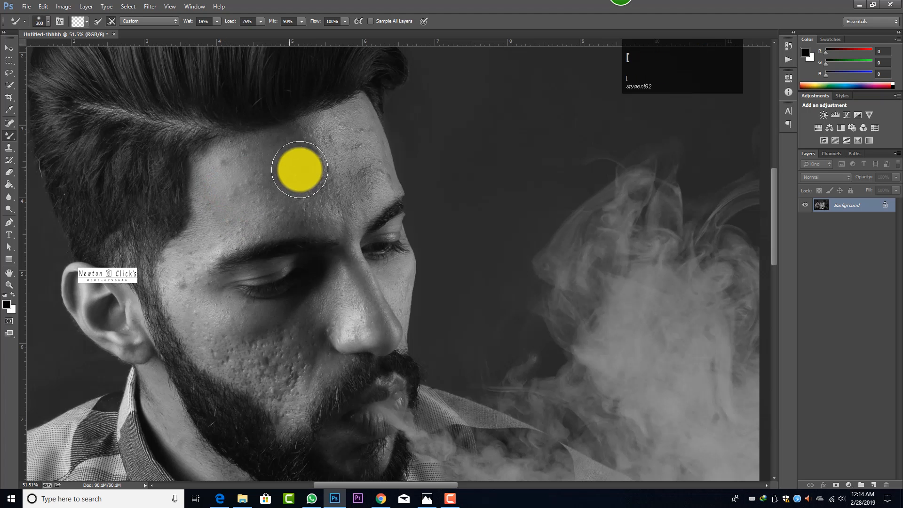
{"action": "scroll", "coordinate": [277, 174], "scroll_direction": "up", "scroll_amount": 3}
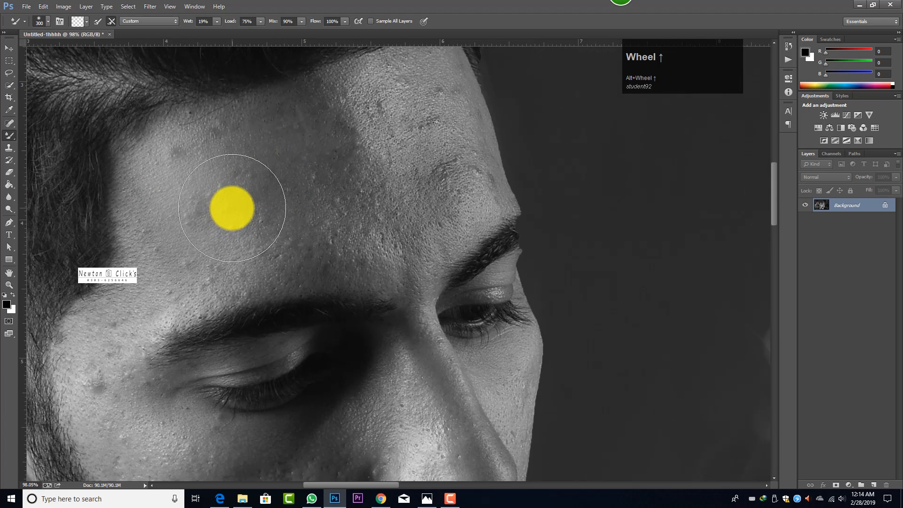
{"action": "key", "text": "bracketleft"}
{"action": "key", "text": "bracketright"}
{"action": "left_click_drag", "start_coordinate": [181, 190], "coordinate": [182, 166]}
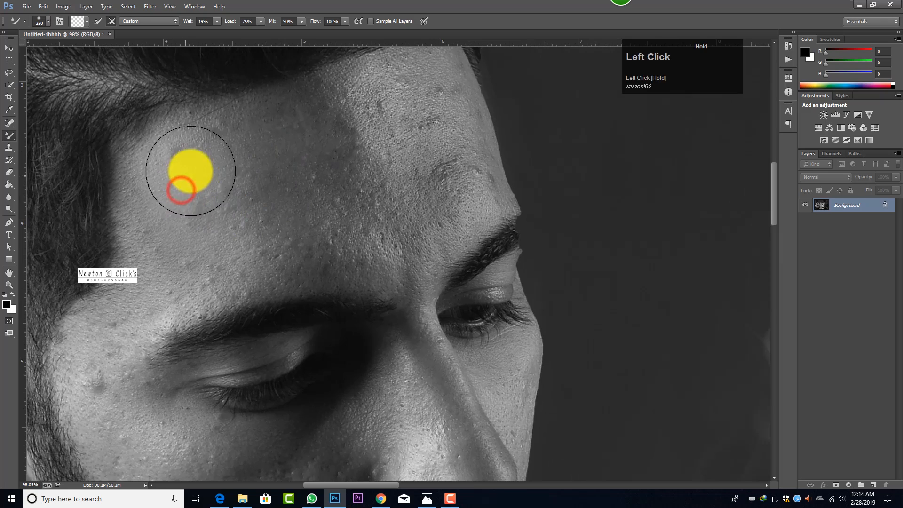
{"action": "left_click", "coordinate": [198, 185]}
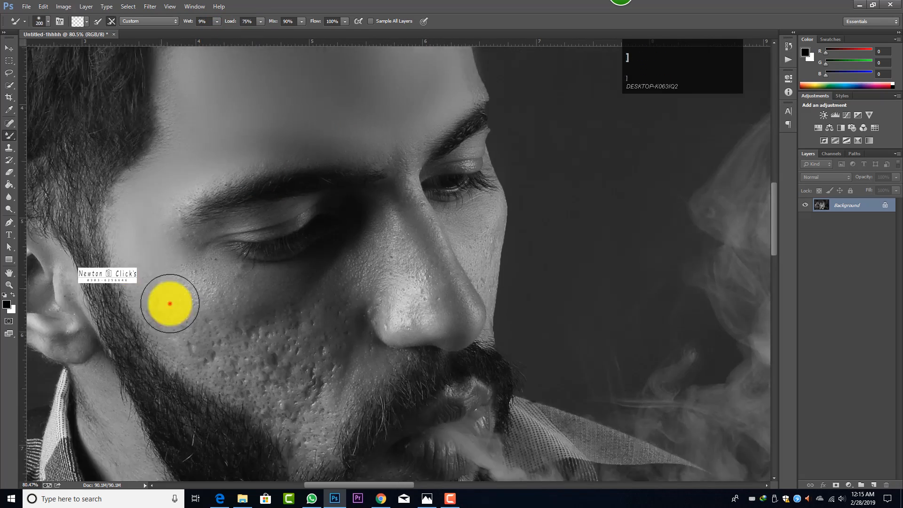
Smooth the left man's cheek, nose, forehead and brow area with the Mixer Brush at 9% Wet, reducing the brush to 100 pixels
{"action": "left_click", "coordinate": [301, 341]}
{"action": "left_click_drag", "start_coordinate": [350, 321], "coordinate": [391, 282]}
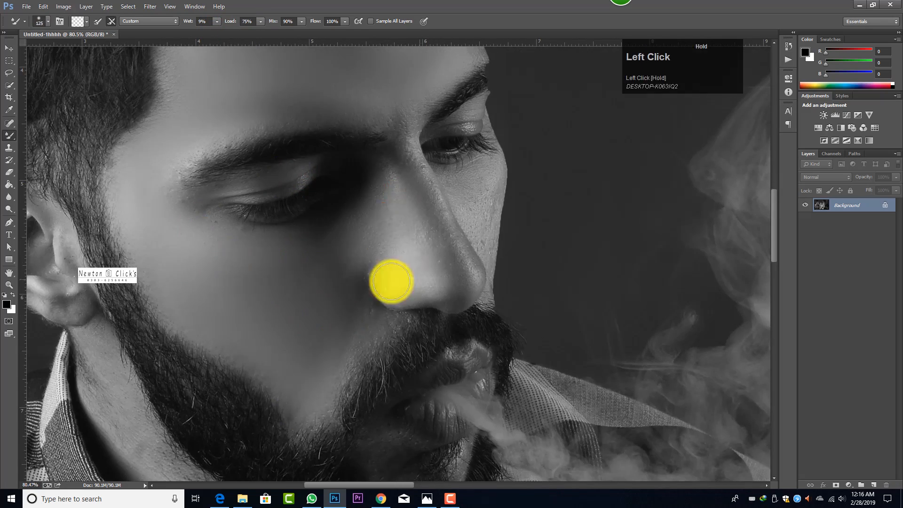
{"action": "scroll", "coordinate": [422, 329], "scroll_direction": "down", "scroll_amount": 5}
{"action": "scroll", "coordinate": [422, 329], "scroll_direction": "up", "scroll_amount": 2}
{"action": "key", "text": "bracketleft"}
{"action": "left_click_drag", "start_coordinate": [157, 226], "coordinate": [159, 241]}
{"action": "scroll", "coordinate": [415, 263], "scroll_direction": "up", "scroll_amount": 2}
{"action": "left_click_drag", "start_coordinate": [328, 164], "coordinate": [415, 171]}
{"action": "scroll", "coordinate": [415, 172], "scroll_direction": "up", "scroll_amount": 1}
{"action": "left_click_drag", "start_coordinate": [396, 91], "coordinate": [319, 259]}
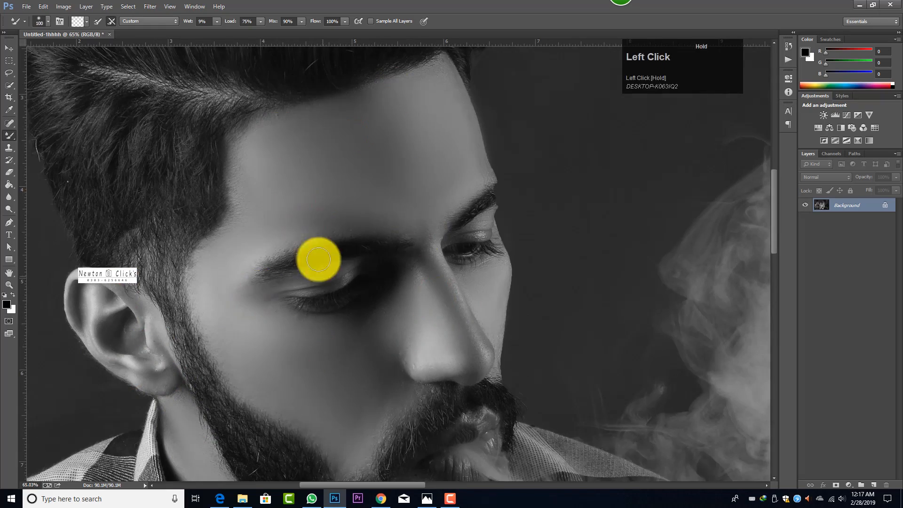
Blend the skin across the right man's forehead with the Mixer Brush, adjusting the brush size to the area
{"action": "scroll", "coordinate": [381, 202], "scroll_direction": "up", "scroll_amount": 3}
{"action": "mouse_move", "coordinate": [309, 186]}
{"action": "left_mouse_down"}
{"action": "mouse_move", "coordinate": [320, 204]}
{"action": "mouse_move", "coordinate": [514, 145]}
{"action": "left_mouse_up"}
{"action": "key", "text": "bracketleft"}
{"action": "key", "text": "bracketleft"}
{"action": "key", "text": "bracketleft"}
{"action": "key", "text": "bracketright"}
{"action": "key", "text": "bracketright"}
{"action": "key", "text": "bracketright"}
{"action": "mouse_move", "coordinate": [397, 174]}
{"action": "left_mouse_down"}
{"action": "mouse_move", "coordinate": [409, 234]}
{"action": "mouse_move", "coordinate": [528, 203]}
{"action": "left_mouse_up"}
Smooth the right man's textured cheek and the skin beside his nose, starting with a 175-pixel Mixer Brush
{"action": "scroll", "coordinate": [528, 203], "scroll_direction": "down", "scroll_amount": 4}
{"action": "key", "text": "bracketleft"}
{"action": "key", "text": "bracketleft"}
{"action": "key", "text": "bracketleft"}
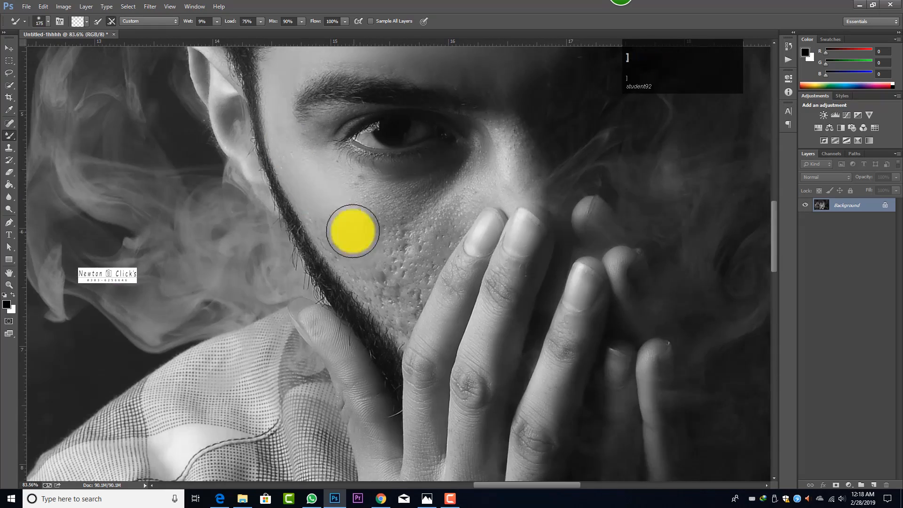
{"action": "mouse_move", "coordinate": [353, 228]}
{"action": "left_mouse_down"}
{"action": "mouse_move", "coordinate": [394, 307]}
{"action": "mouse_move", "coordinate": [514, 137]}
{"action": "left_mouse_up"}
{"action": "scroll", "coordinate": [455, 224], "scroll_direction": "down", "scroll_amount": 5}
{"action": "scroll", "coordinate": [474, 262], "scroll_direction": "down", "scroll_amount": 3}
{"action": "scroll", "coordinate": [475, 262], "scroll_direction": "down", "scroll_amount": 3}
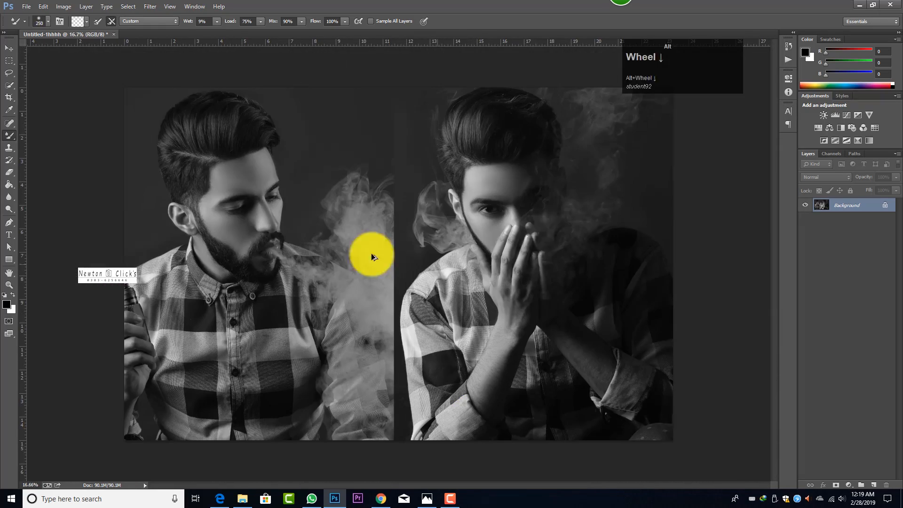
{"action": "key", "text": "e"}
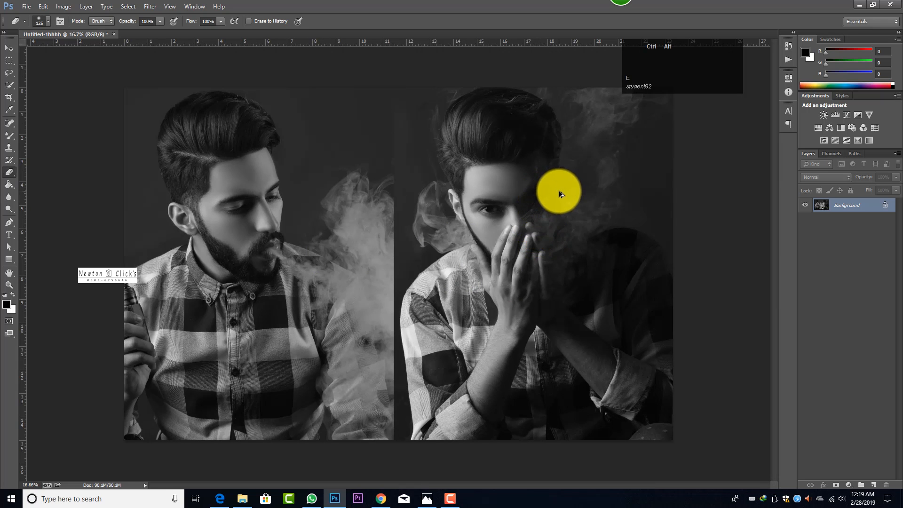
{"action": "scroll", "coordinate": [253, 197], "scroll_direction": "up", "scroll_amount": 2}
{"action": "scroll", "coordinate": [229, 211], "scroll_direction": "up", "scroll_amount": 4}
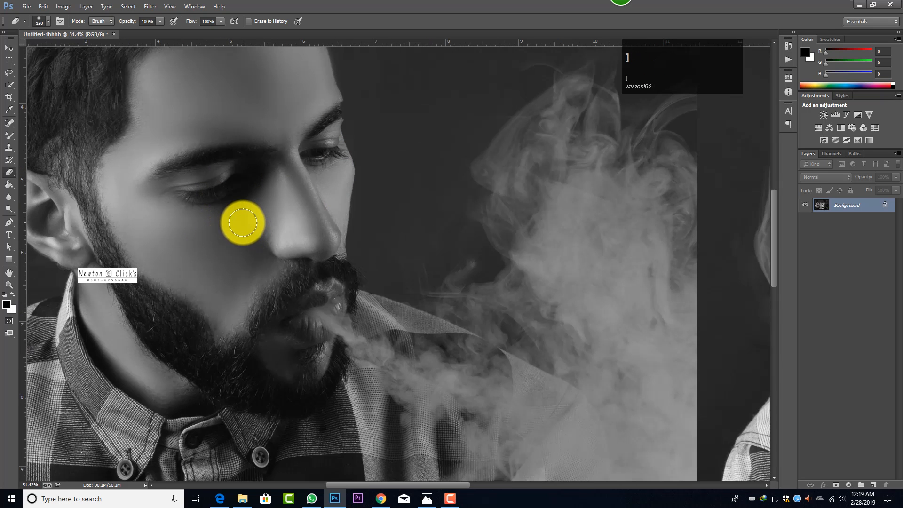
{"action": "key", "text": "bracketright"}
{"action": "left_click", "coordinate": [242, 225]}
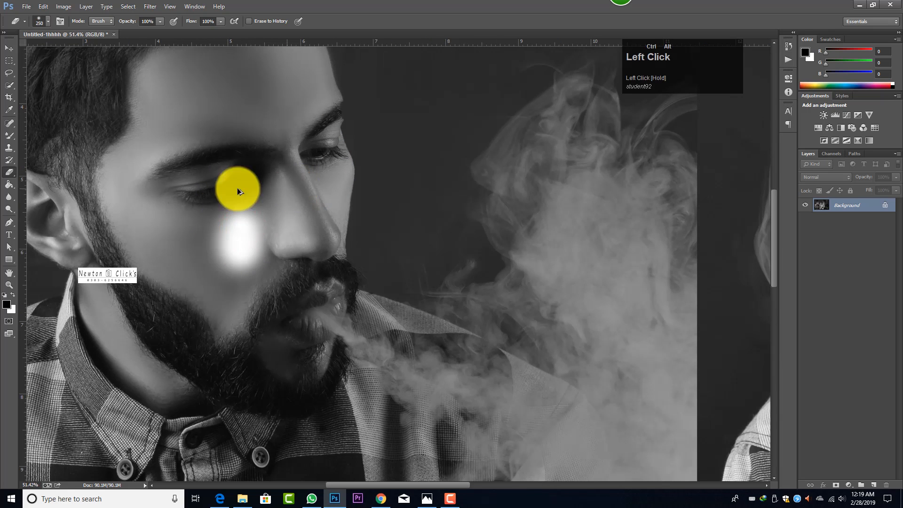
{"action": "key", "text": "ctrl+alt+z"}
Return to the Mixer Brush and blend the shadowed part of the left man's cheek beside his nose
{"action": "right_click", "coordinate": [8, 140]}
{"action": "left_click", "coordinate": [33, 159]}
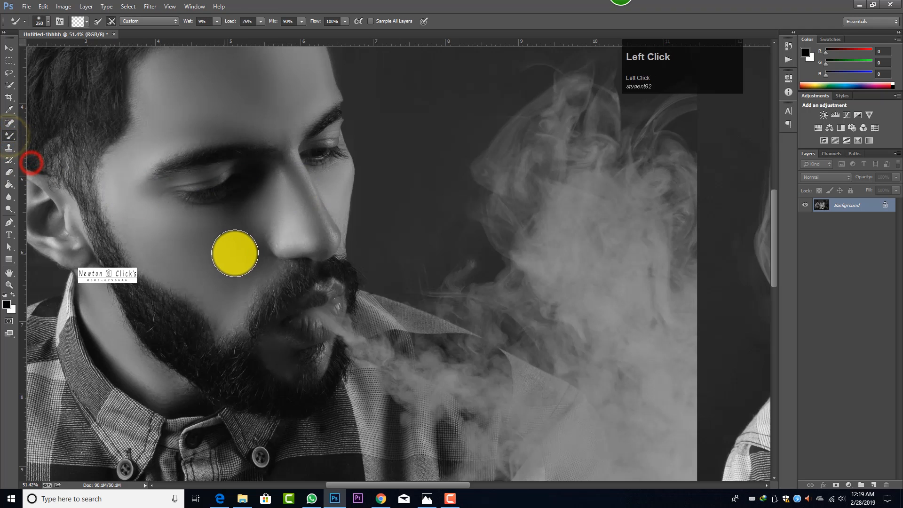
{"action": "key", "text": "bracketright"}
{"action": "left_click_drag", "start_coordinate": [240, 239], "coordinate": [238, 278]}
{"action": "left_click", "coordinate": [248, 259]}
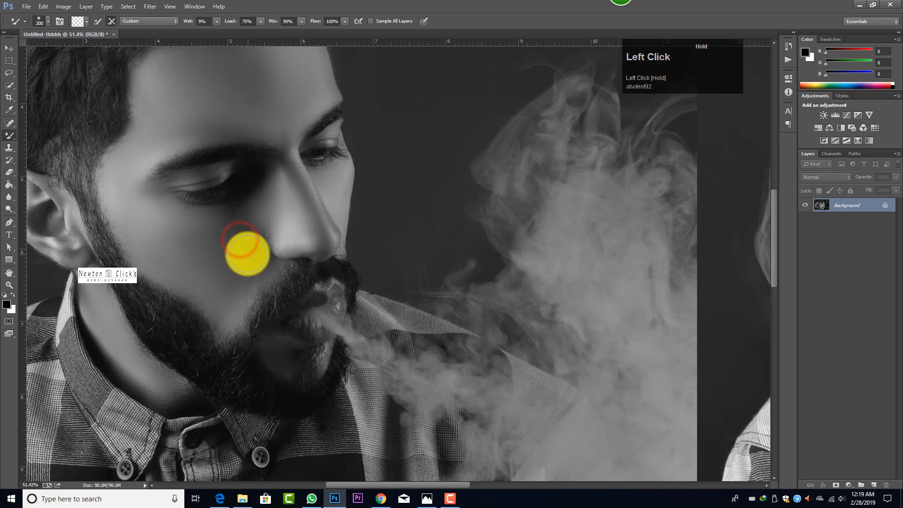
Soften the transition from the left man's nose to his mid and lower cheek with a 150-pixel Mixer Brush
{"action": "key", "text": "bracketleft"}
{"action": "left_click", "coordinate": [259, 214]}
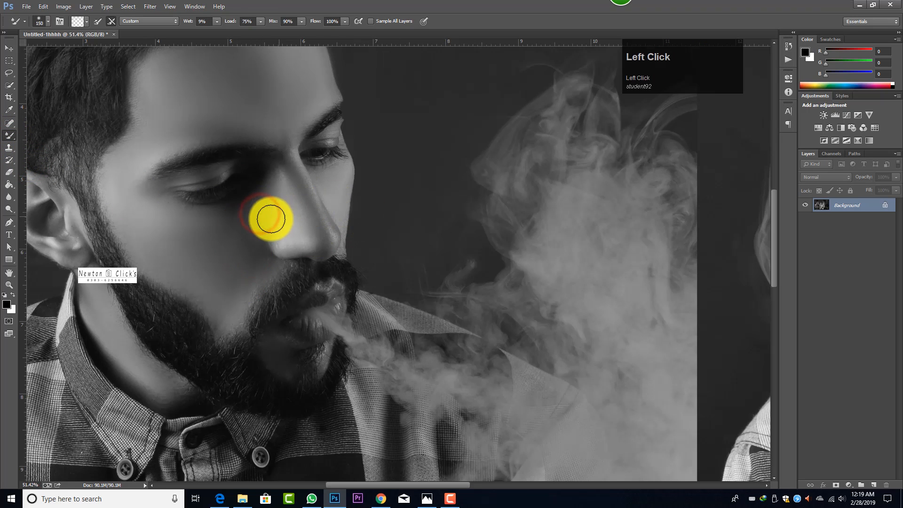
{"action": "mouse_move", "coordinate": [246, 230]}
{"action": "left_mouse_down"}
{"action": "mouse_move", "coordinate": [262, 257]}
{"action": "mouse_move", "coordinate": [243, 246]}
{"action": "mouse_move", "coordinate": [237, 267]}
{"action": "left_mouse_up"}
{"action": "mouse_move", "coordinate": [220, 237]}
{"action": "left_mouse_down"}
{"action": "mouse_move", "coordinate": [240, 268]}
{"action": "mouse_move", "coordinate": [225, 317]}
{"action": "mouse_move", "coordinate": [260, 276]}
{"action": "mouse_move", "coordinate": [207, 289]}
{"action": "left_mouse_up"}
{"action": "scroll", "coordinate": [193, 253], "scroll_direction": "down", "scroll_amount": 4}
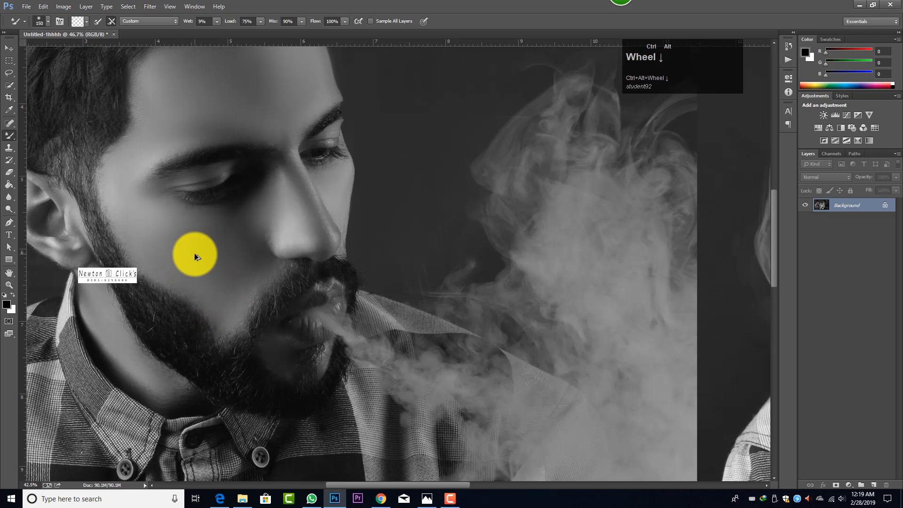
Smooth the skin across the left man's forehead with a 250-pixel Mixer Brush
{"action": "scroll", "coordinate": [221, 165], "scroll_direction": "up", "scroll_amount": 4}
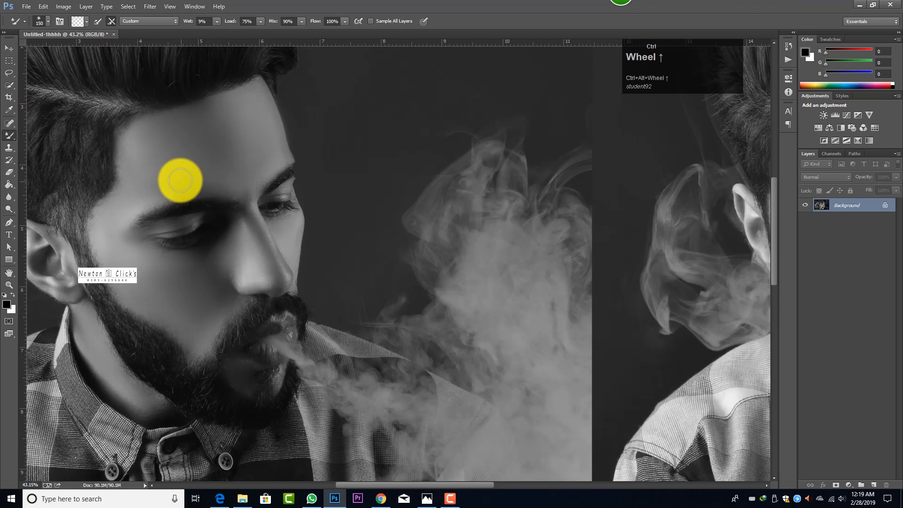
{"action": "key", "text": "bracketright"}
{"action": "left_click_drag", "start_coordinate": [164, 173], "coordinate": [256, 177]}
{"action": "scroll", "coordinate": [469, 227], "scroll_direction": "up", "scroll_amount": 5}
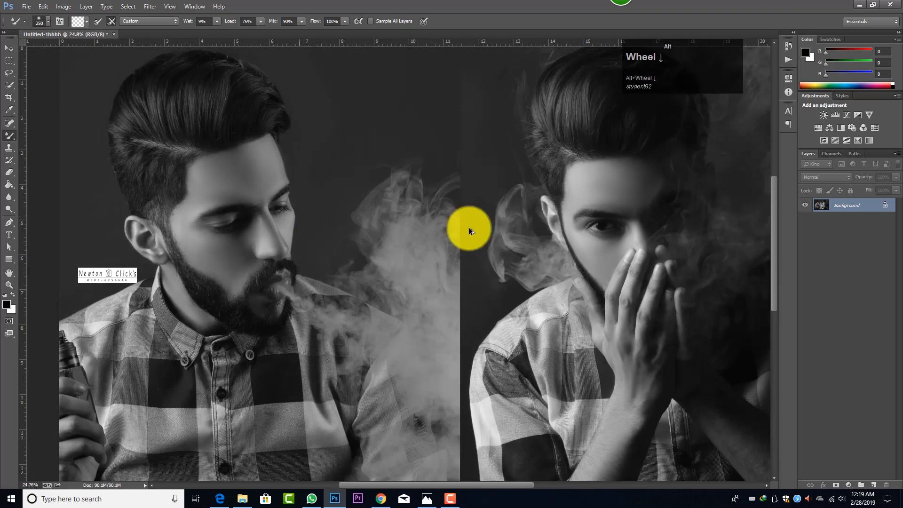
Add a new layer above the background for the right man's eye and select the regular Brush with white as the foreground colour
{"action": "scroll", "coordinate": [426, 182], "scroll_direction": "up", "scroll_amount": 5}
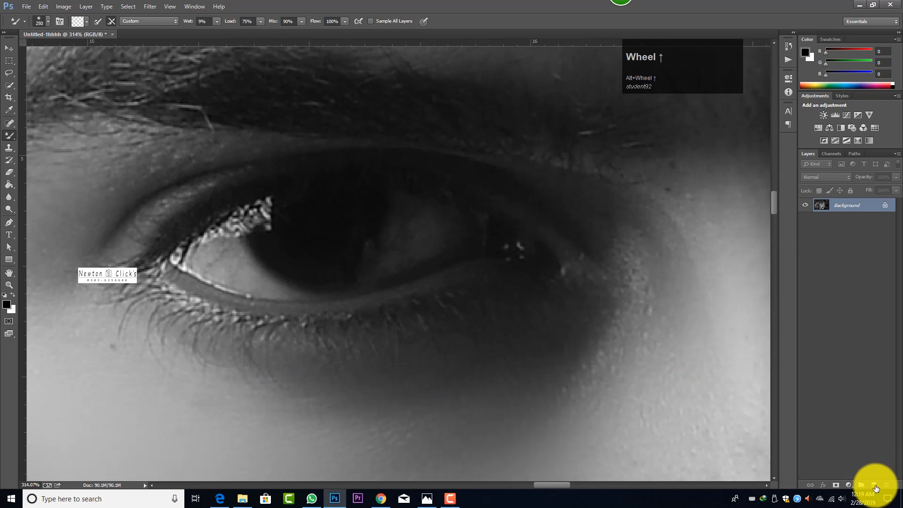
{"action": "left_click", "coordinate": [874, 486]}
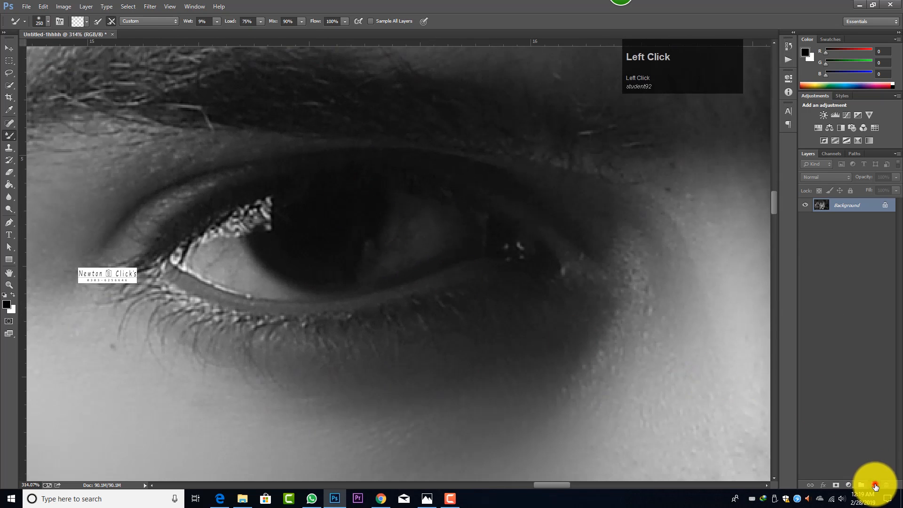
{"action": "right_click", "coordinate": [8, 136]}
{"action": "left_click", "coordinate": [38, 131]}
{"action": "key", "text": "x"}
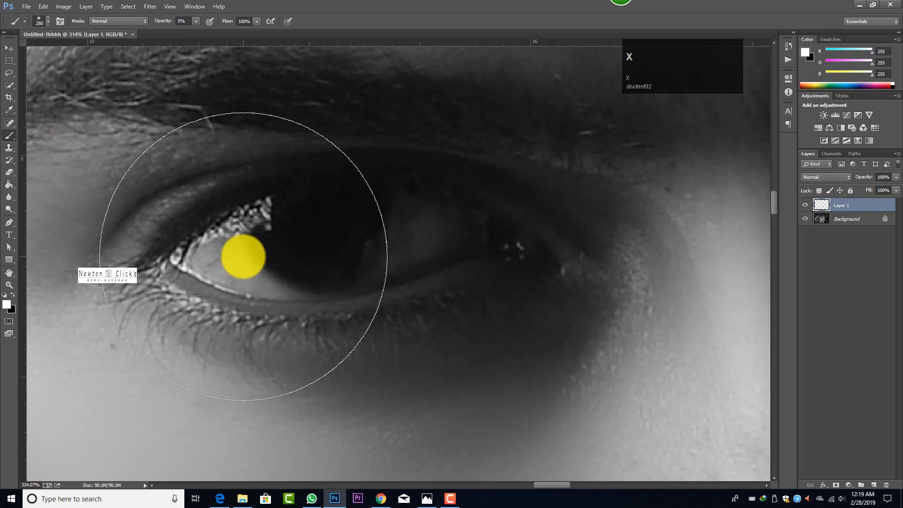
Paint a white curved highlight along the lower edge of the right man's iris with a 15-pixel brush at 100% opacity
{"action": "key", "text": "bracketleft"}
{"action": "key", "text": "bracketleft"}
{"action": "key", "text": "bracketleft"}
{"action": "key", "text": "bracketleft"}
{"action": "key", "text": "bracketleft"}
{"action": "key", "text": "bracketleft"}
{"action": "key", "text": "bracketleft"}
{"action": "key", "text": "bracketleft"}
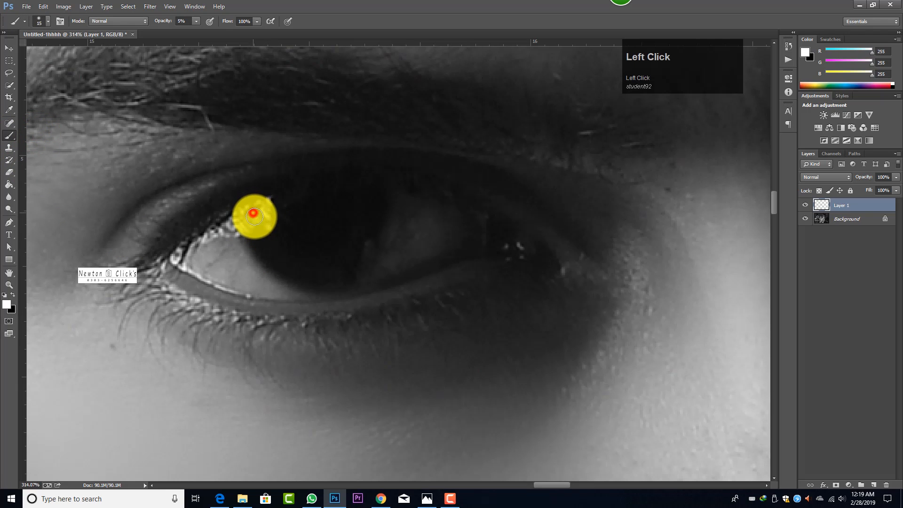
{"action": "left_click_drag", "start_coordinate": [260, 230], "coordinate": [280, 248]}
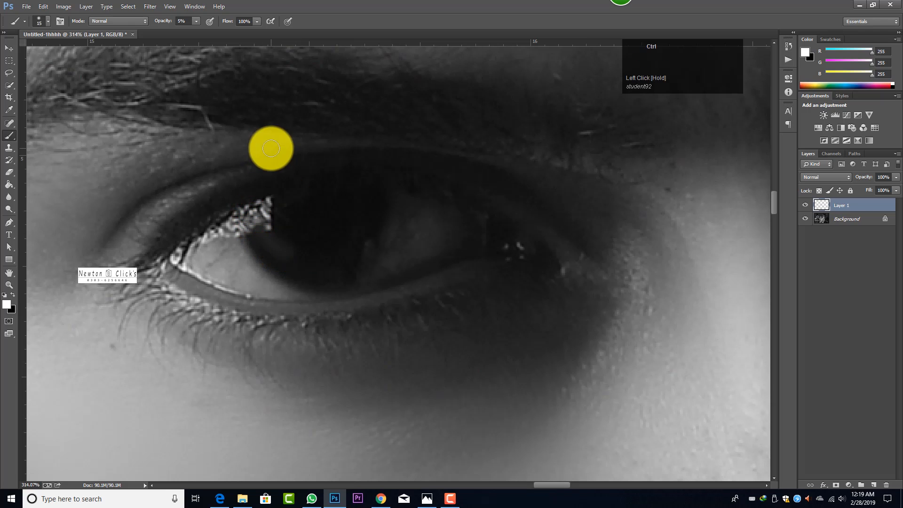
{"action": "key", "text": "ctrl+z"}
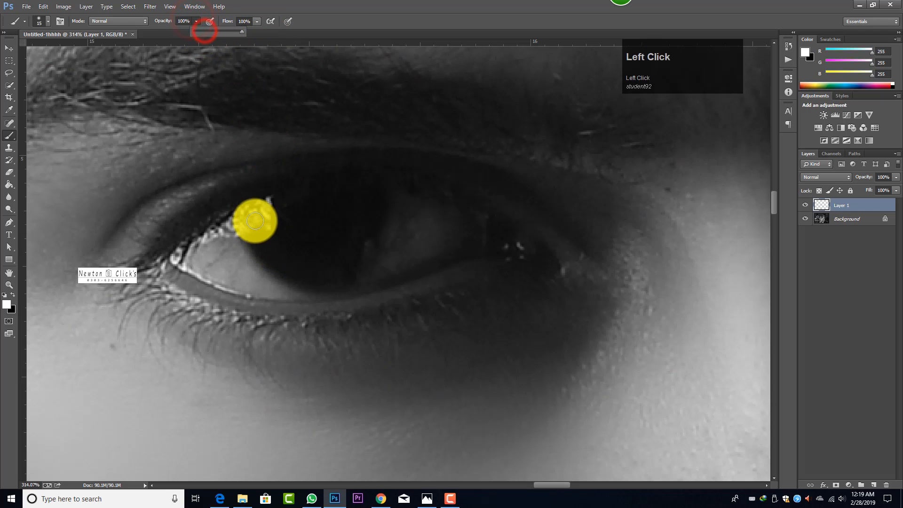
{"action": "mouse_move", "coordinate": [252, 212]}
{"action": "left_mouse_down"}
{"action": "mouse_move", "coordinate": [287, 255]}
{"action": "mouse_move", "coordinate": [320, 261]}
{"action": "mouse_move", "coordinate": [353, 240]}
{"action": "mouse_move", "coordinate": [362, 192]}
{"action": "left_mouse_up"}
{"action": "scroll", "coordinate": [284, 228], "scroll_direction": "down", "scroll_amount": 3}
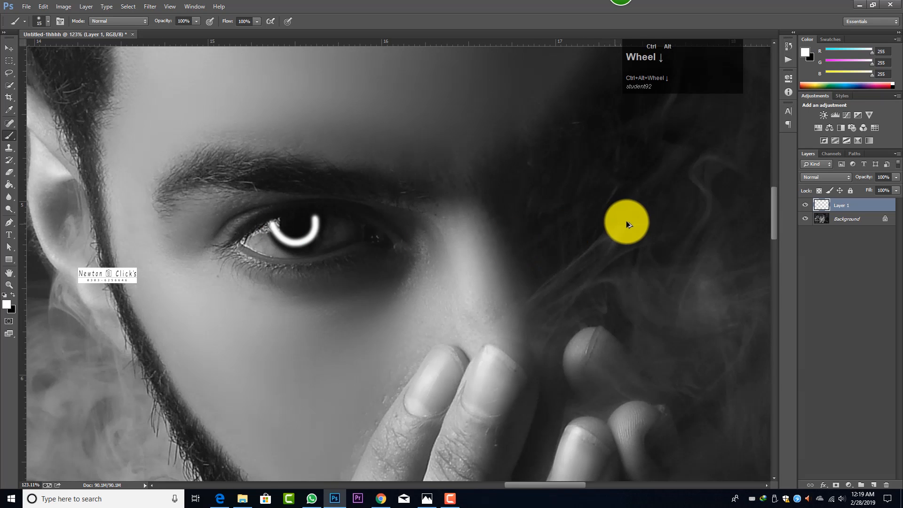
{"action": "scroll", "coordinate": [626, 221], "scroll_direction": "down", "scroll_amount": 2}
Lower the eye highlight layer's opacity to 25%
{"action": "scroll", "coordinate": [672, 184], "scroll_direction": "up", "scroll_amount": 3}
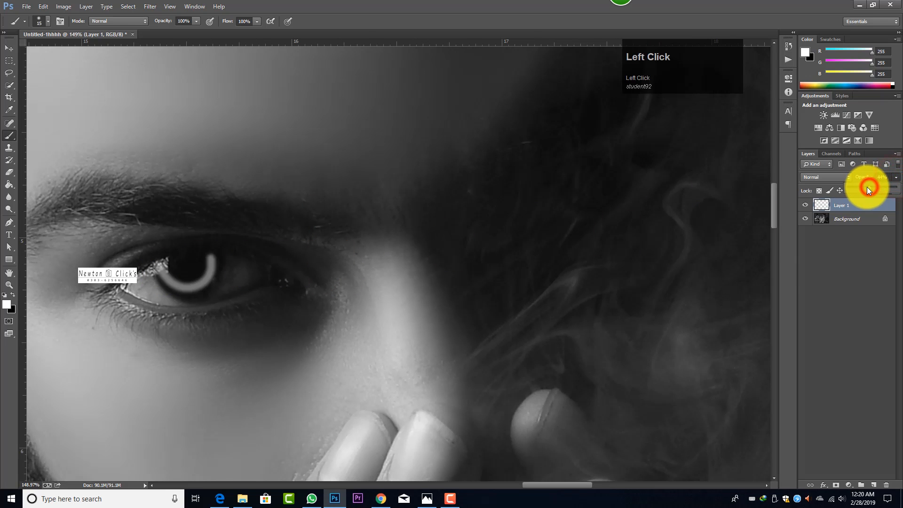
{"action": "left_click_drag", "start_coordinate": [861, 188], "coordinate": [860, 187]}
{"action": "scroll", "coordinate": [374, 272], "scroll_direction": "down", "scroll_amount": 6}
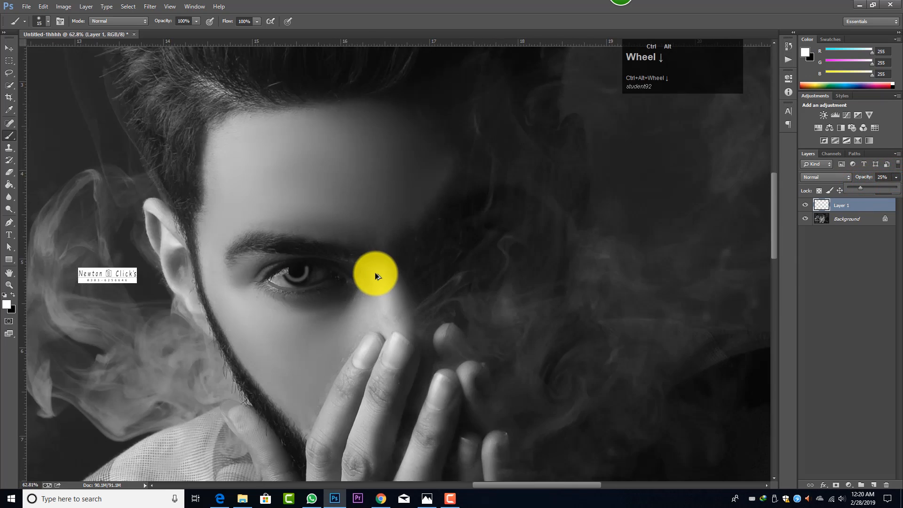
Free-transform the eye highlight, scaling it to about 96% and rotating it about -5.5°
{"action": "scroll", "coordinate": [374, 272], "scroll_direction": "up", "scroll_amount": 9}
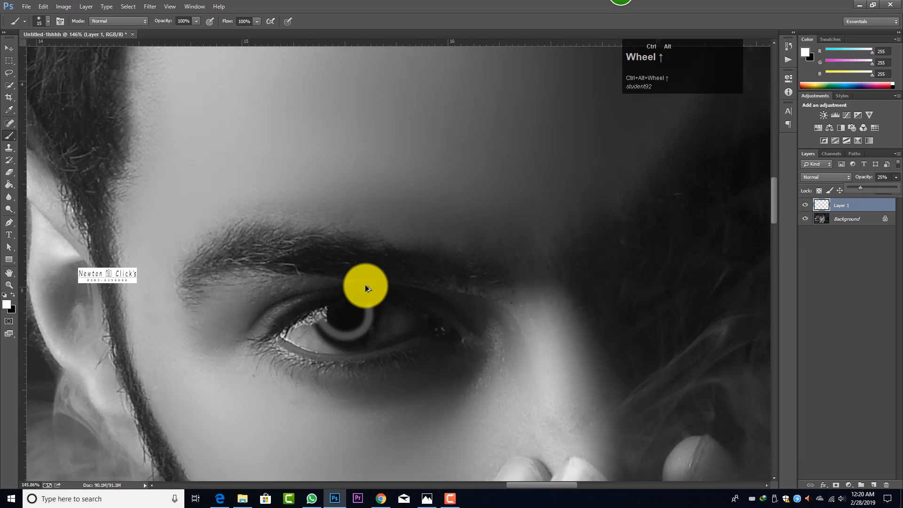
{"action": "key", "text": "ctrl+t"}
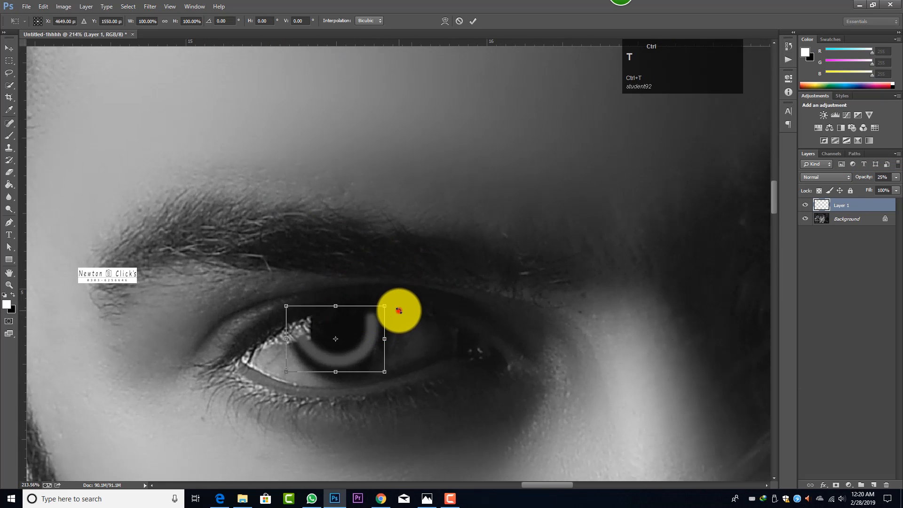
{"action": "left_click_drag", "start_coordinate": [399, 311], "coordinate": [408, 293]}
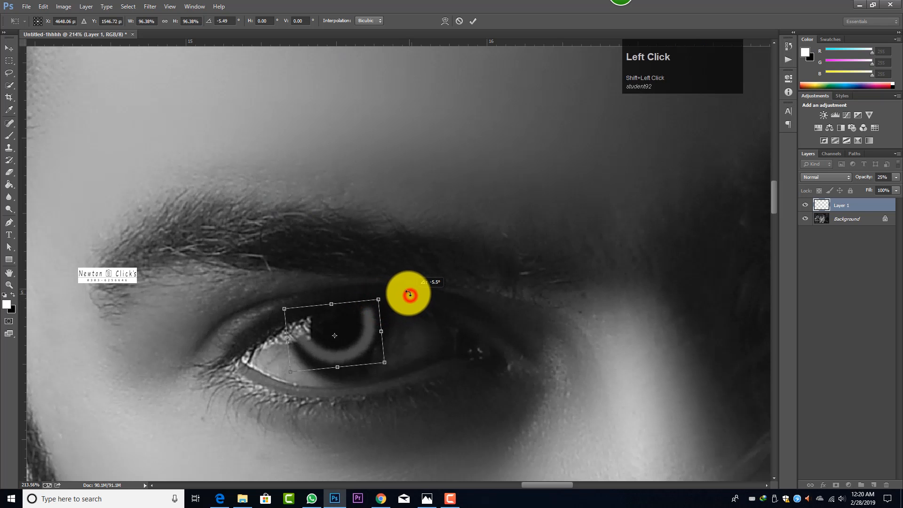
{"action": "left_click", "coordinate": [474, 21]}
Examine the right man's eye highlight and the smoke beside his face, both close up and from a distance
{"action": "scroll", "coordinate": [404, 123], "scroll_direction": "down", "scroll_amount": 10, "text": "ctrl+alt"}
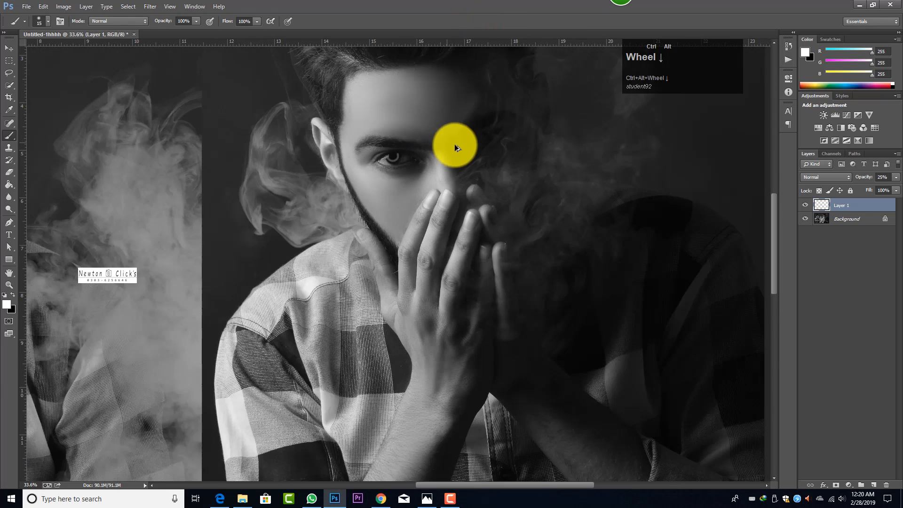
{"action": "scroll", "coordinate": [458, 145], "scroll_direction": "down", "scroll_amount": 2, "text": "ctrl+alt"}
{"action": "scroll", "coordinate": [588, 188], "scroll_direction": "up", "scroll_amount": 5, "text": "ctrl+alt"}
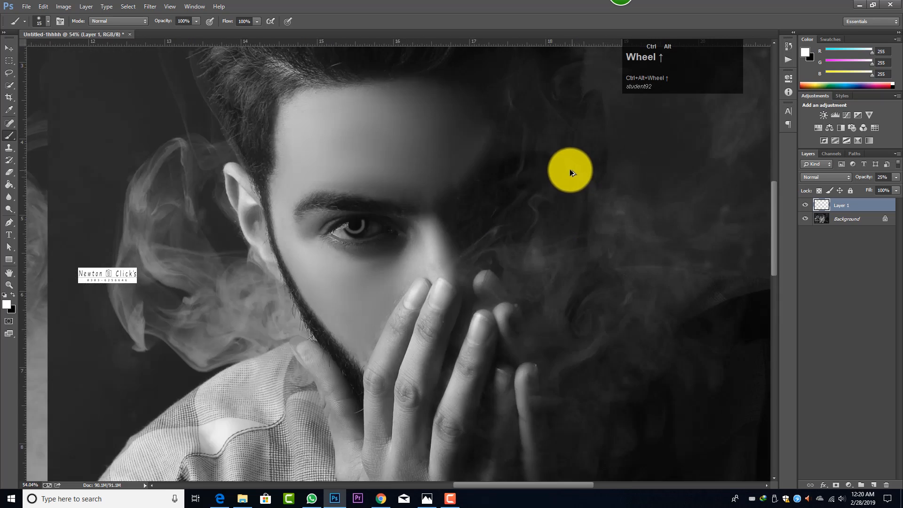
{"action": "scroll", "coordinate": [478, 201], "scroll_direction": "up", "scroll_amount": 8, "text": "ctrl+alt"}
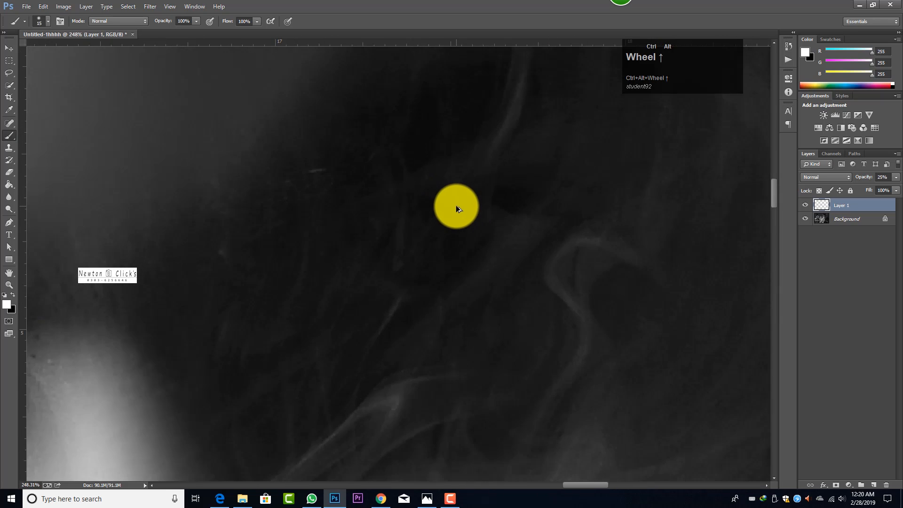
{"action": "scroll", "coordinate": [456, 206], "scroll_direction": "down", "scroll_amount": 10, "text": "ctrl+alt"}
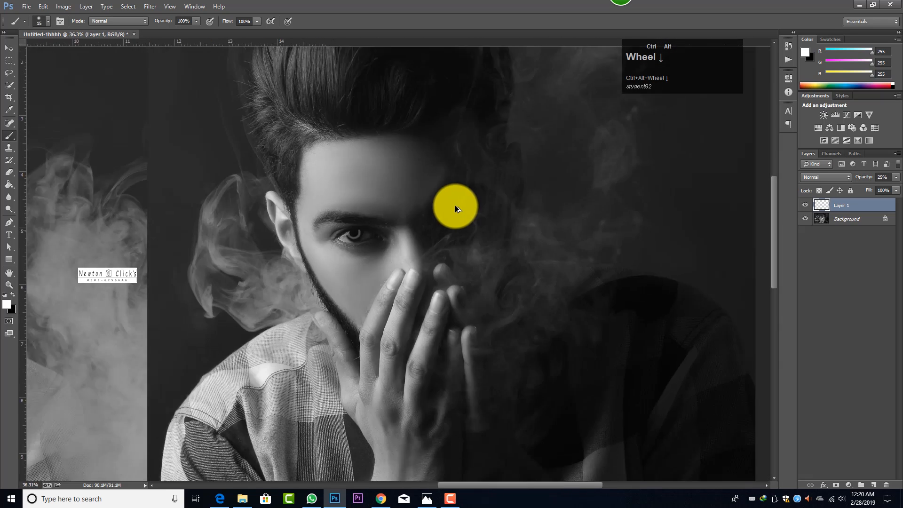
{"action": "scroll", "coordinate": [456, 207], "scroll_direction": "down", "scroll_amount": 4, "text": "ctrl+alt"}
Paint a matching white curved highlight on the left man's far iris with a 9-pixel brush
{"action": "scroll", "coordinate": [257, 209], "scroll_direction": "up", "scroll_amount": 10, "text": "ctrl+alt"}
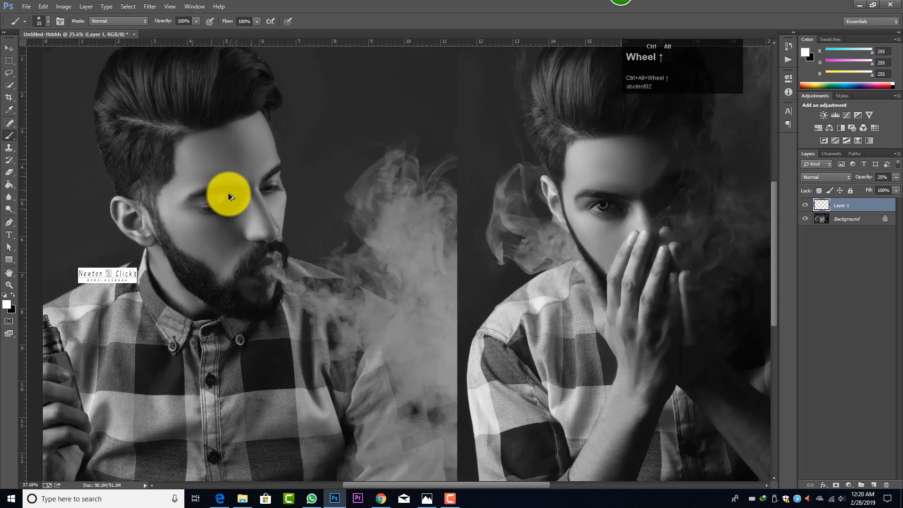
{"action": "scroll", "coordinate": [555, 163], "scroll_direction": "up", "scroll_amount": 3, "text": "ctrl+alt"}
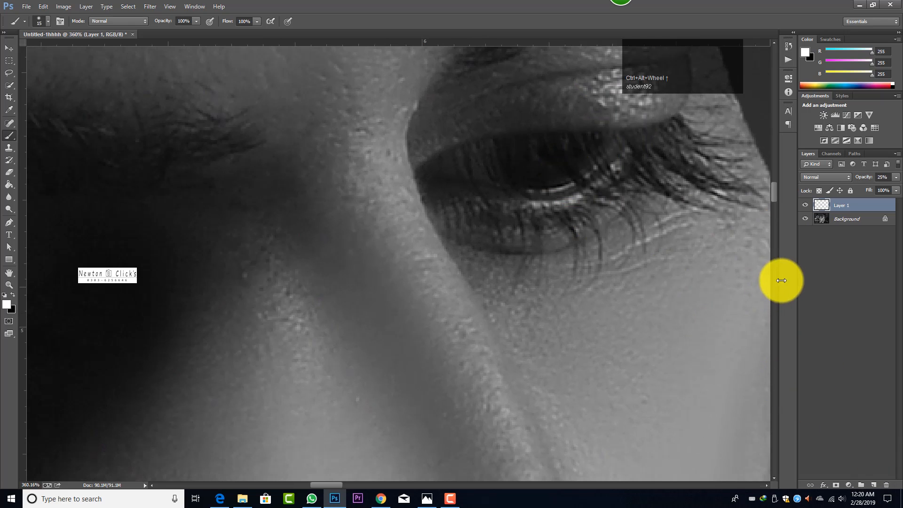
{"action": "key", "text": "bracketleft"}
{"action": "key", "text": "bracketleft"}
{"action": "mouse_move", "coordinate": [510, 143]}
{"action": "left_mouse_down"}
{"action": "mouse_move", "coordinate": [524, 169]}
{"action": "mouse_move", "coordinate": [549, 175]}
{"action": "mouse_move", "coordinate": [574, 160]}
{"action": "left_mouse_up"}
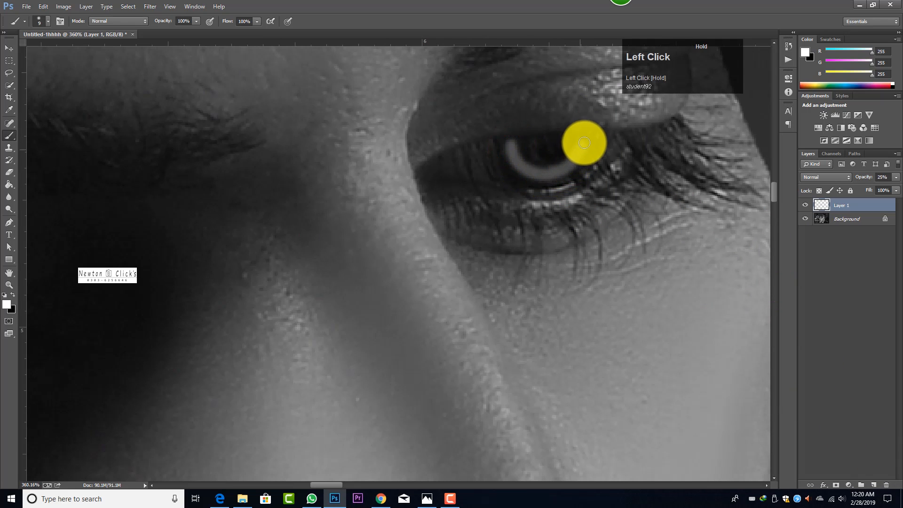
Examine both portraits and their eye highlights at several magnifications to judge the overall look
{"action": "scroll", "coordinate": [499, 187], "scroll_direction": "down", "scroll_amount": 10, "text": "ctrl+alt"}
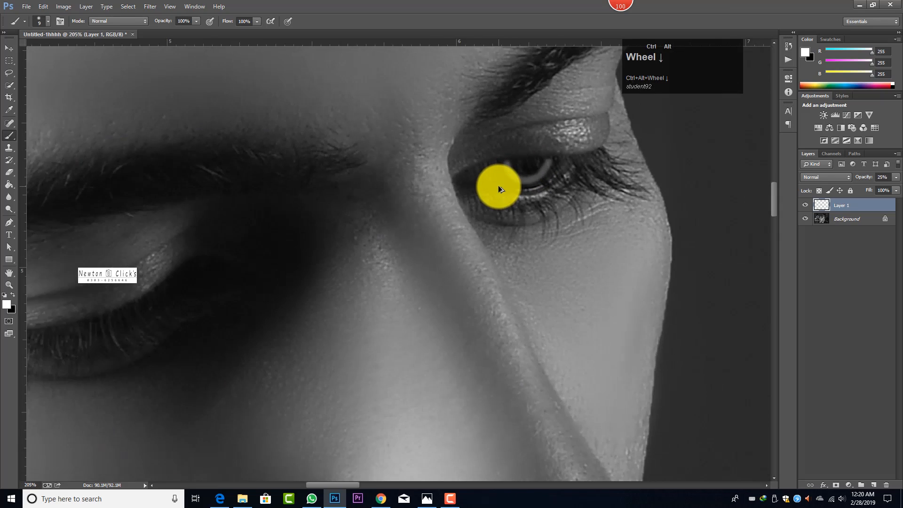
{"action": "scroll", "coordinate": [499, 188], "scroll_direction": "down", "scroll_amount": 2, "text": "ctrl+alt"}
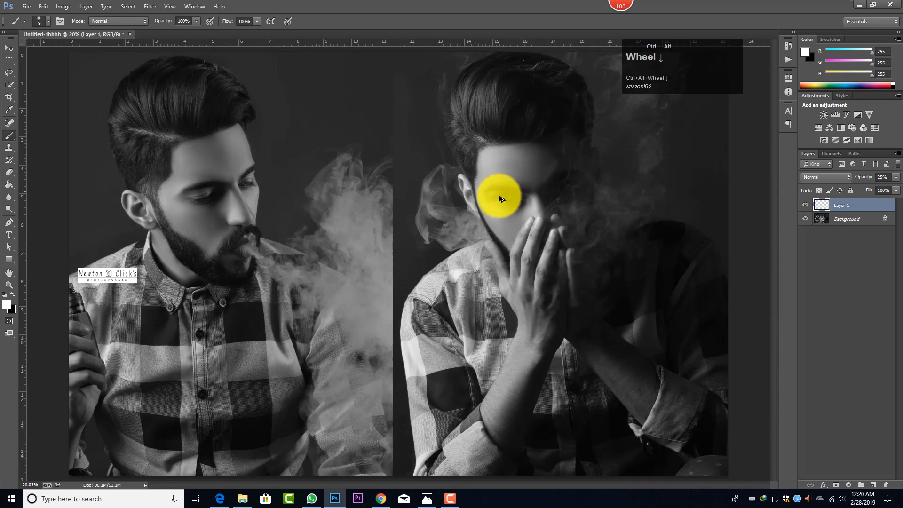
{"action": "scroll", "coordinate": [572, 188], "scroll_direction": "up", "scroll_amount": 3, "text": "ctrl+alt"}
{"action": "scroll", "coordinate": [540, 196], "scroll_direction": "down", "scroll_amount": 3, "text": "ctrl+alt"}
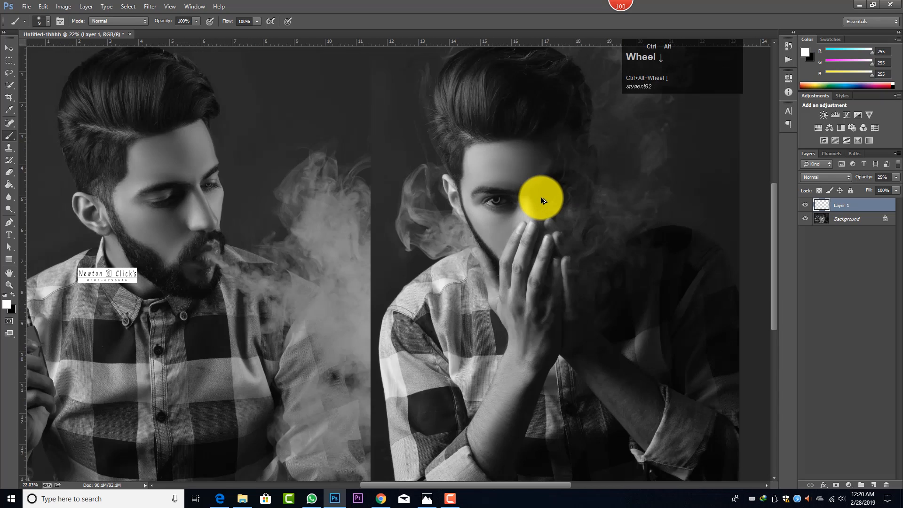
{"action": "scroll", "coordinate": [541, 197], "scroll_direction": "down", "scroll_amount": 1, "text": "ctrl+alt"}
{"action": "scroll", "coordinate": [286, 181], "scroll_direction": "up", "scroll_amount": 5, "text": "ctrl+alt"}
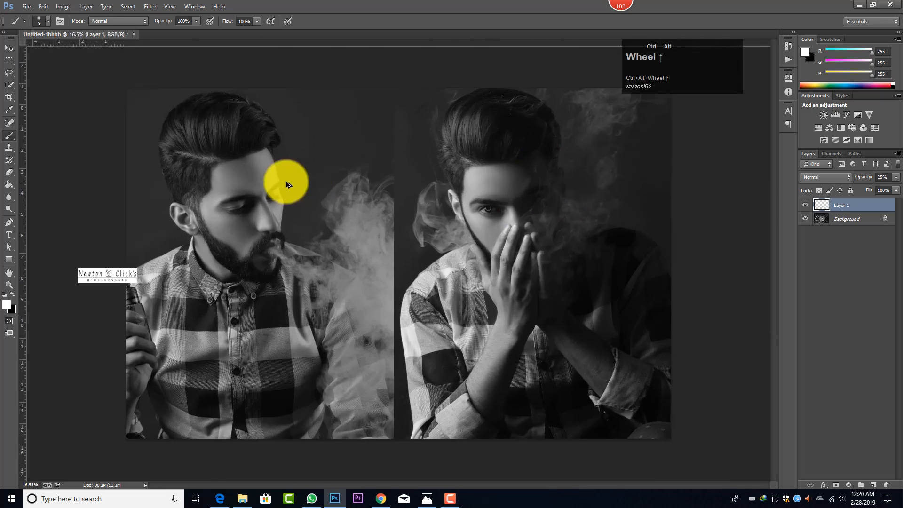
{"action": "scroll", "coordinate": [189, 177], "scroll_direction": "down", "scroll_amount": 6, "text": "ctrl+alt"}
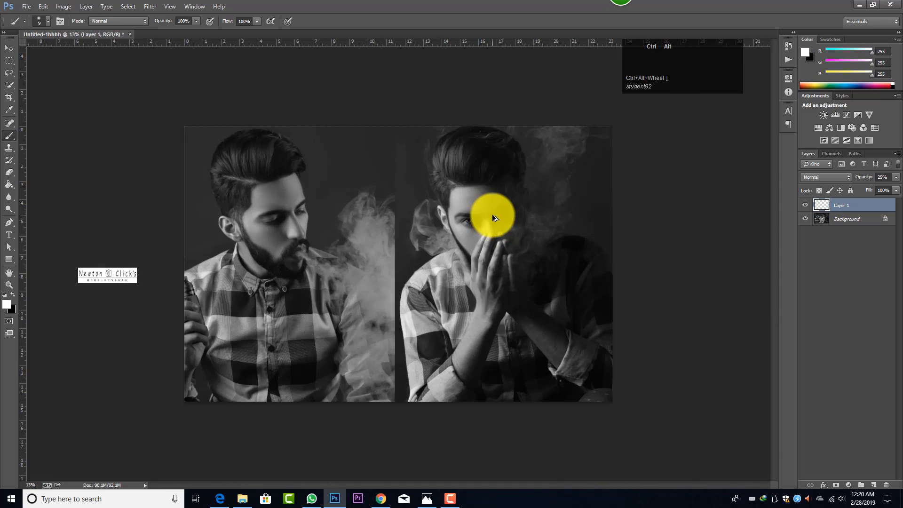
{"action": "scroll", "coordinate": [492, 214], "scroll_direction": "up", "scroll_amount": 3, "text": "ctrl+alt"}
{"action": "scroll", "coordinate": [518, 191], "scroll_direction": "down", "scroll_amount": 2, "text": "ctrl+alt"}
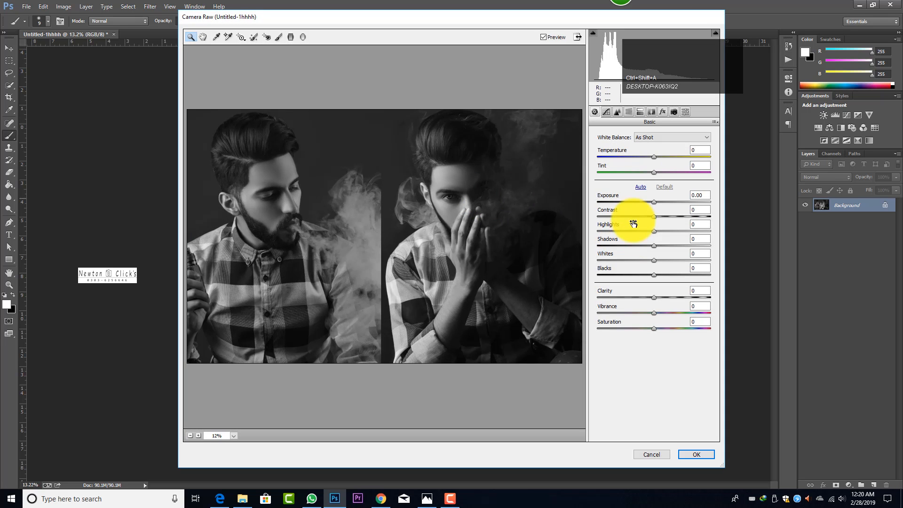
Apply Camera Raw to the flattened image with Highlights +21, Shadows +12, Whites +8, Blacks -6, Clarity +6 and Tint +2
{"action": "left_click_drag", "start_coordinate": [654, 230], "coordinate": [671, 260]}
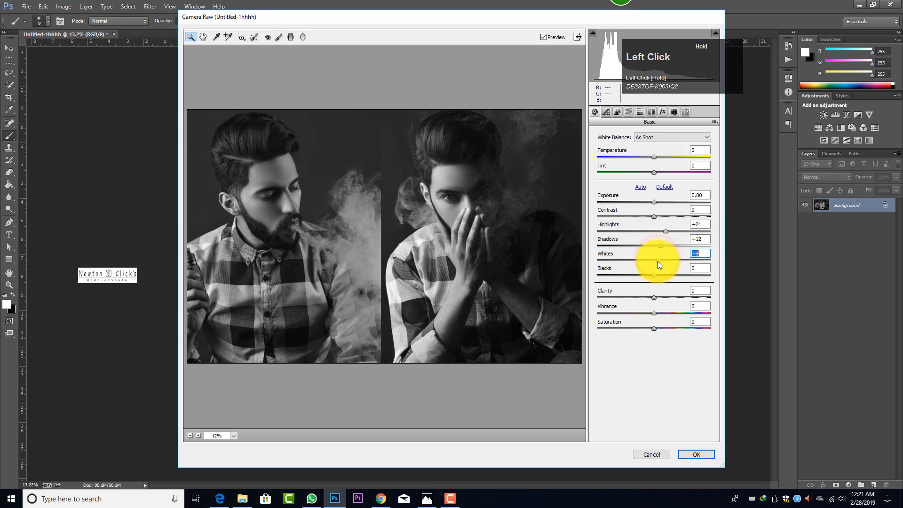
{"action": "left_click_drag", "start_coordinate": [653, 274], "coordinate": [651, 272]}
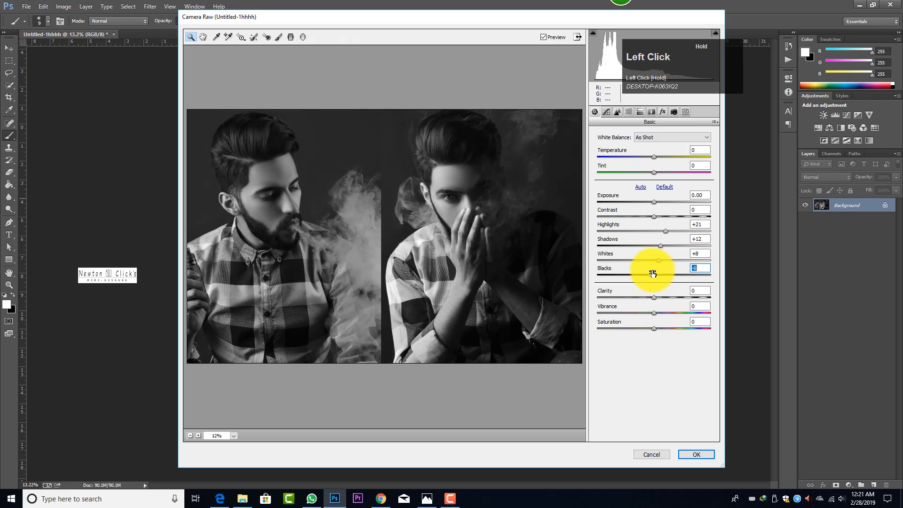
{"action": "left_click", "coordinate": [653, 296]}
{"action": "mouse_move", "coordinate": [650, 156]}
{"action": "left_mouse_down"}
{"action": "mouse_move", "coordinate": [660, 156]}
{"action": "mouse_move", "coordinate": [650, 156]}
{"action": "mouse_move", "coordinate": [655, 172]}
{"action": "left_mouse_up"}
{"action": "left_click", "coordinate": [652, 172]}
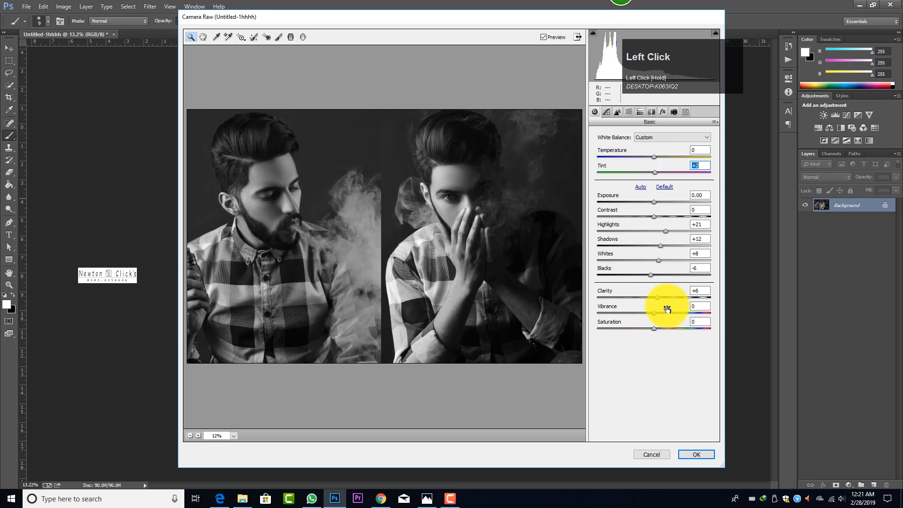
{"action": "left_click", "coordinate": [704, 455]}
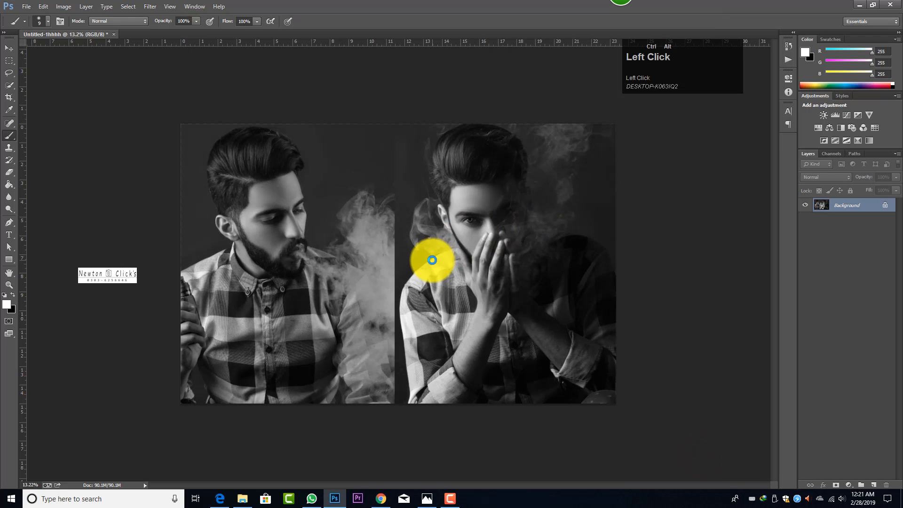
Place the black lettering picture whose name starts with 046fac from the pic folder and position it between the two men's heads
{"action": "scroll", "coordinate": [432, 260], "scroll_direction": "up", "scroll_amount": 2}
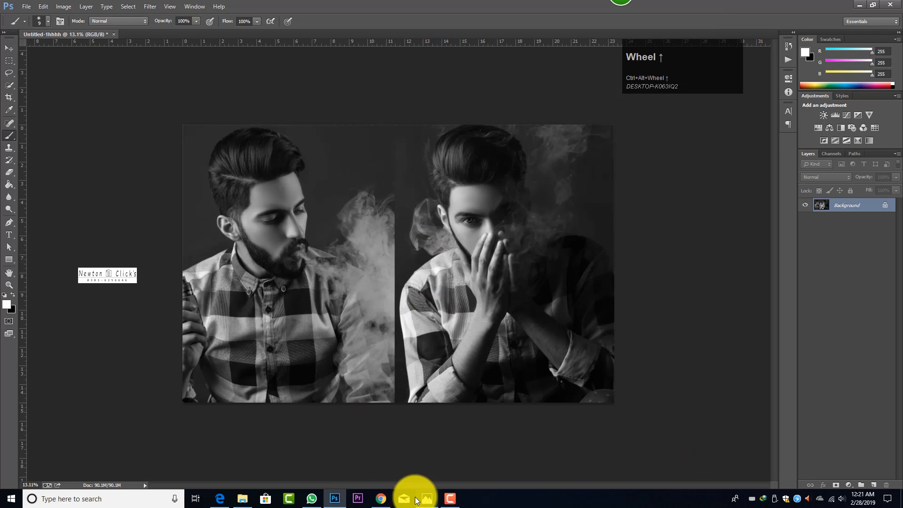
{"action": "left_click", "coordinate": [249, 502]}
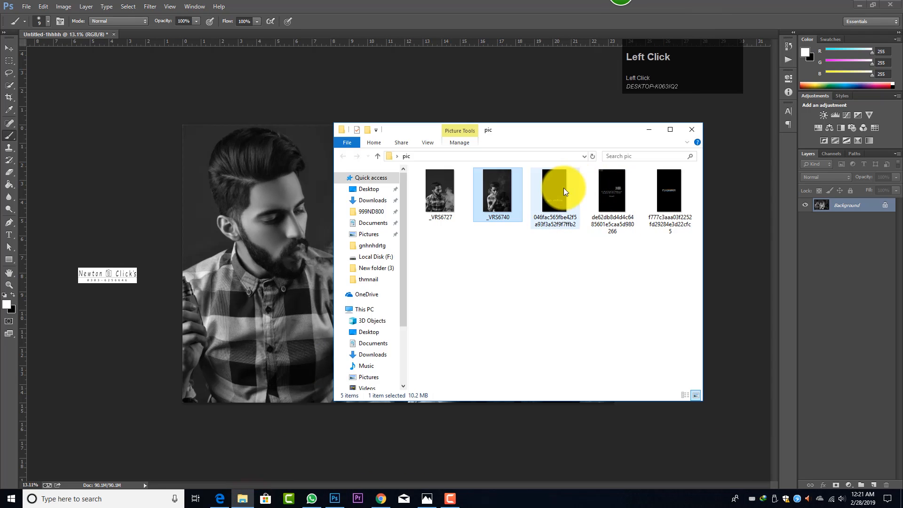
{"action": "left_click_drag", "start_coordinate": [554, 197], "coordinate": [398, 161]}
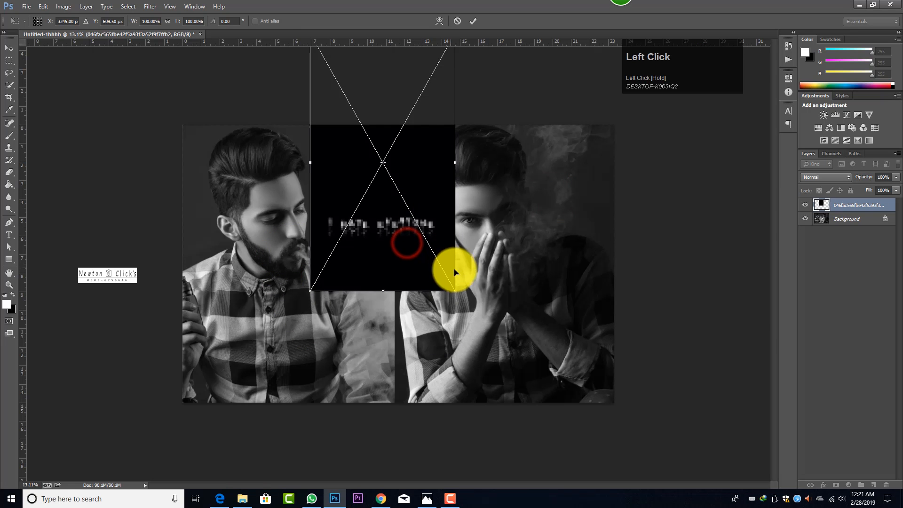
{"action": "left_click_drag", "start_coordinate": [449, 285], "coordinate": [437, 203]}
{"action": "left_click", "coordinate": [473, 26]}
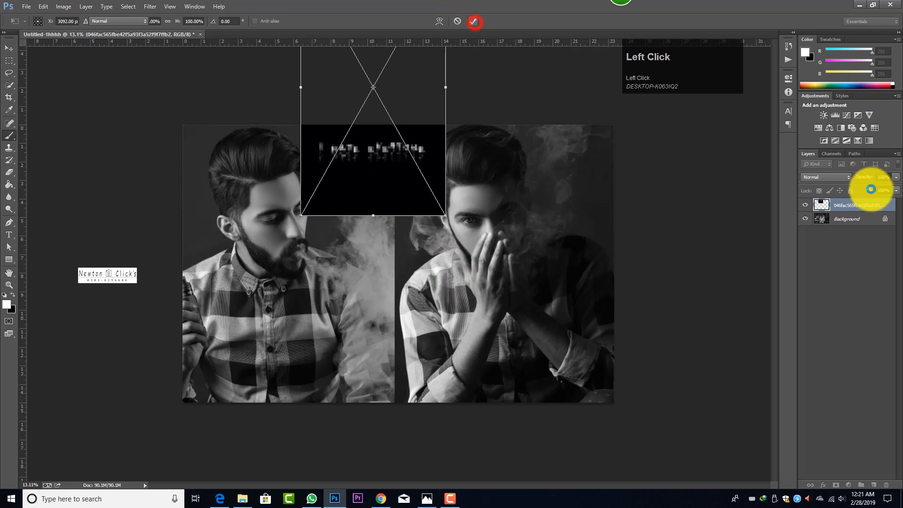
Set the I HATE EVERYONE lettering layer's blend mode to Linear Dodge (Add)
{"action": "left_click", "coordinate": [836, 180]}
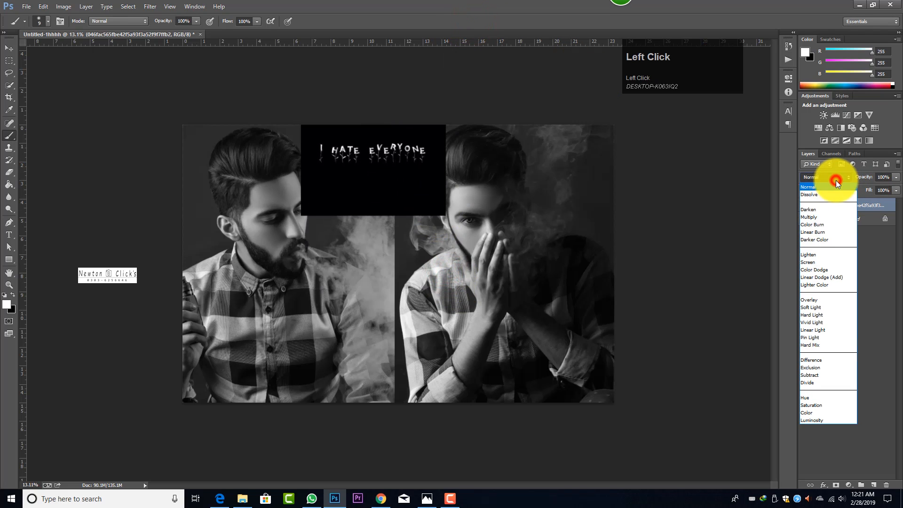
{"action": "left_click", "coordinate": [822, 286]}
{"action": "key", "text": "Up"}
{"action": "key", "text": "Up"}
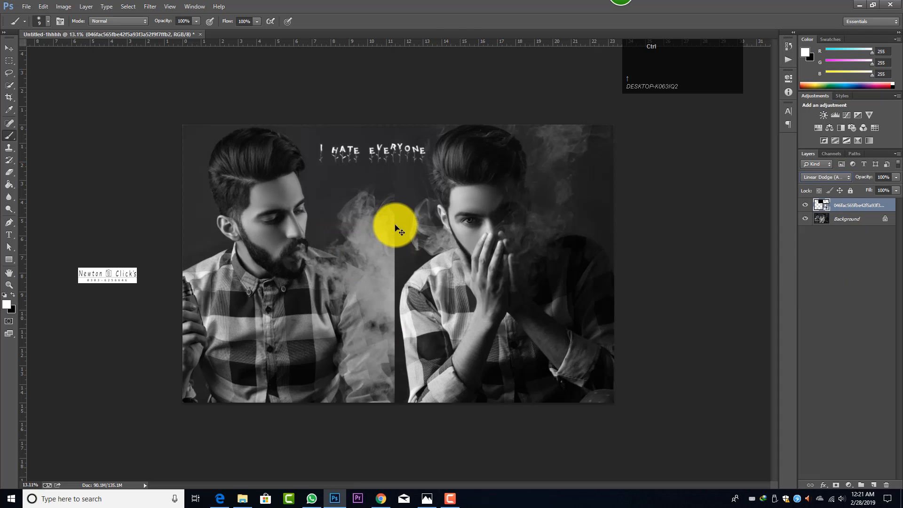
Shrink the I HATE EVERYONE lettering slightly and position it between the two men's heads
{"action": "key", "text": "ctrl+t"}
{"action": "left_click_drag", "start_coordinate": [385, 171], "coordinate": [419, 215]}
{"action": "left_click", "coordinate": [476, 20]}
{"action": "scroll", "coordinate": [451, 146], "scroll_direction": "up", "scroll_amount": 1}
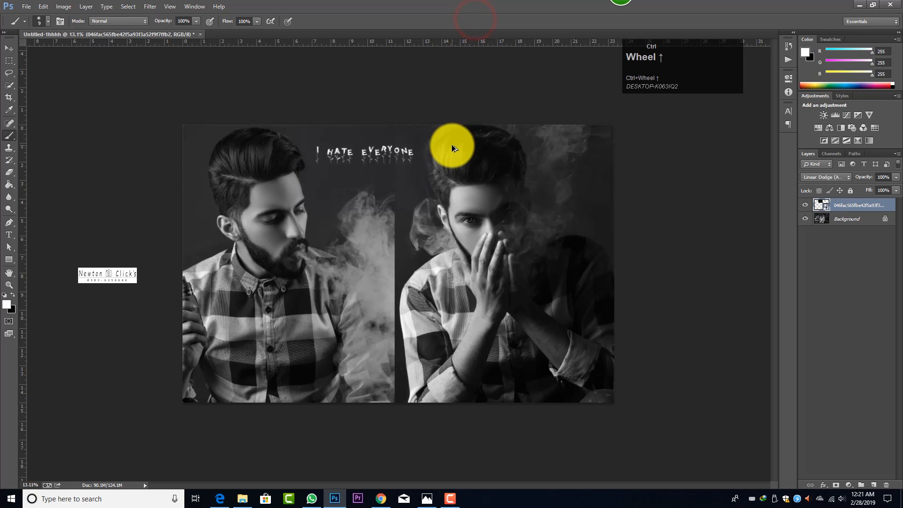
{"action": "scroll", "coordinate": [452, 146], "scroll_direction": "down", "scroll_amount": 2}
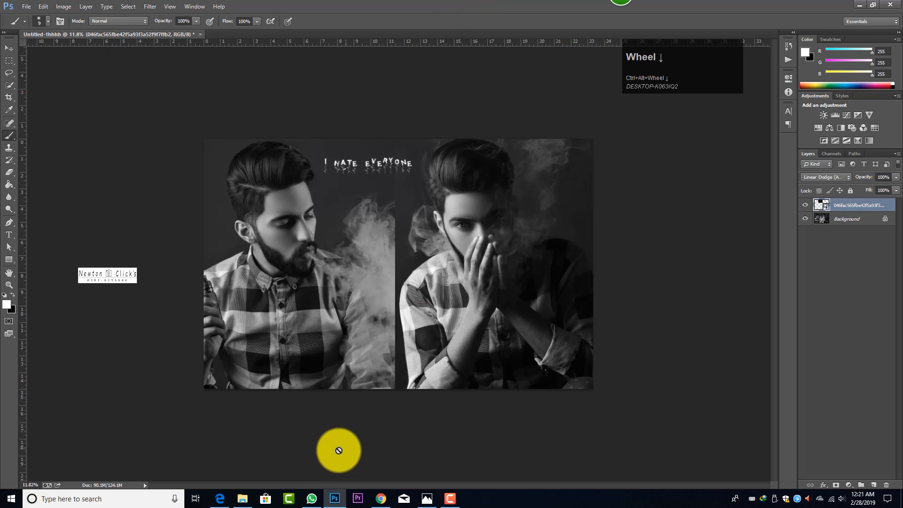
Place the 3:00 AM quote picture whose name starts with de62db, scaled to about 144% over the right man
{"action": "left_click", "coordinate": [243, 499]}
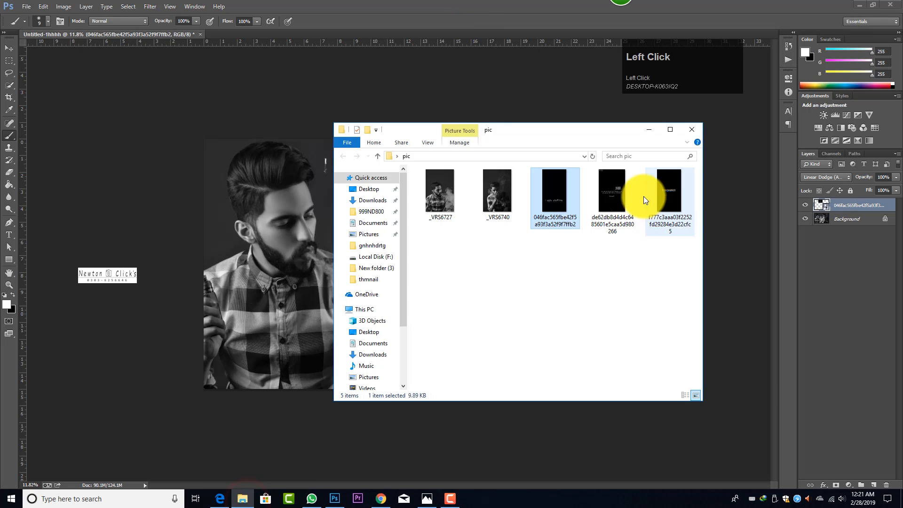
{"action": "left_click_drag", "start_coordinate": [611, 195], "coordinate": [484, 299]}
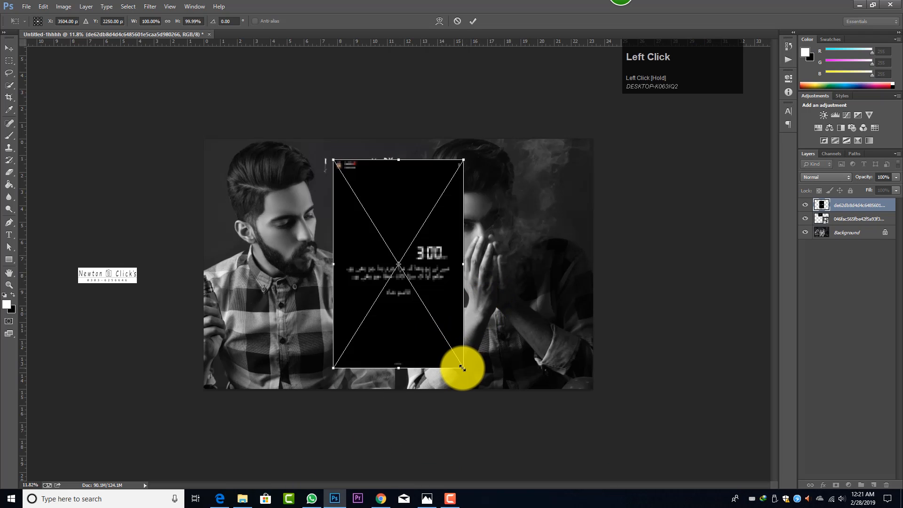
{"action": "left_click_drag", "start_coordinate": [463, 368], "coordinate": [528, 405]}
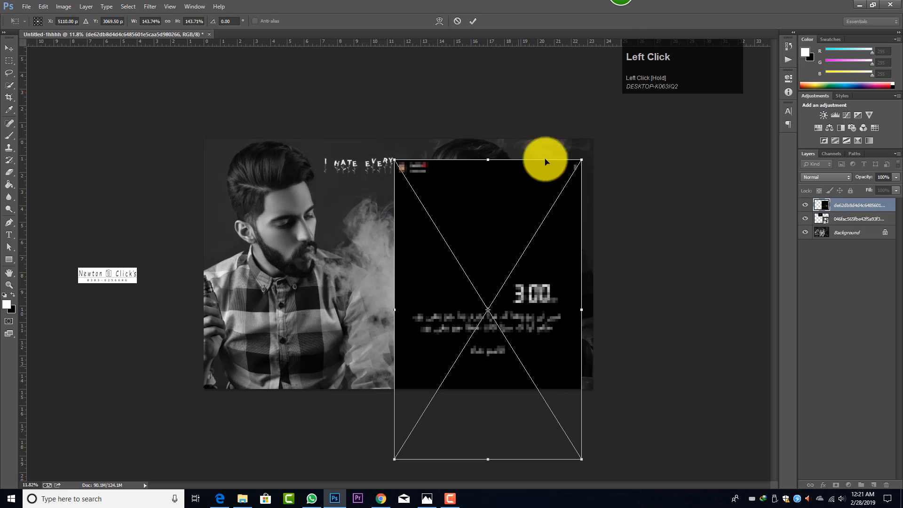
{"action": "left_click", "coordinate": [475, 21]}
Set the 3:00 AM quote layer's blend mode to Linear Dodge (Add) and rasterize its smart object
{"action": "left_click", "coordinate": [826, 177]}
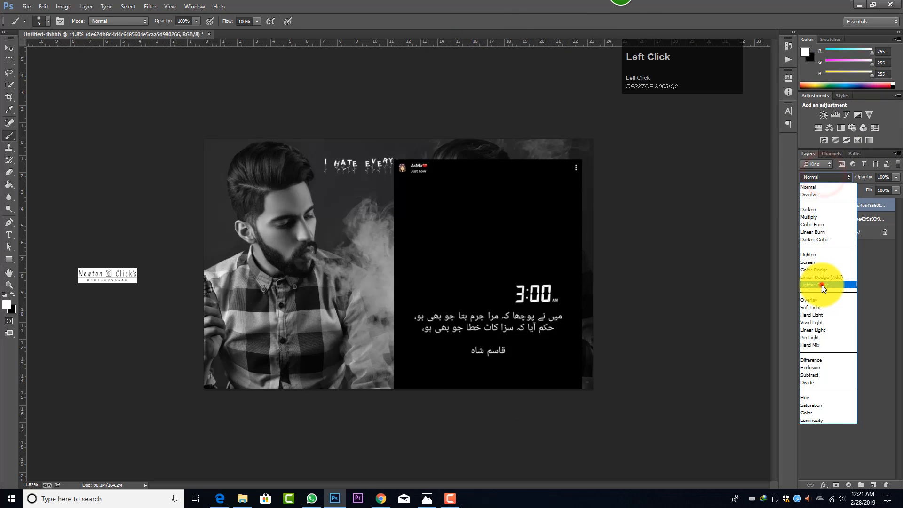
{"action": "left_click", "coordinate": [822, 284]}
{"action": "key", "text": "Up"}
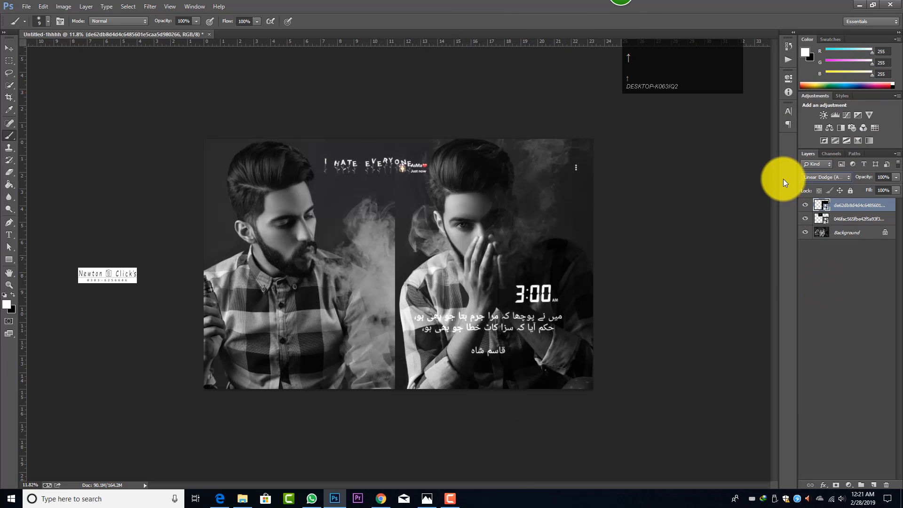
{"action": "left_click", "coordinate": [568, 276]}
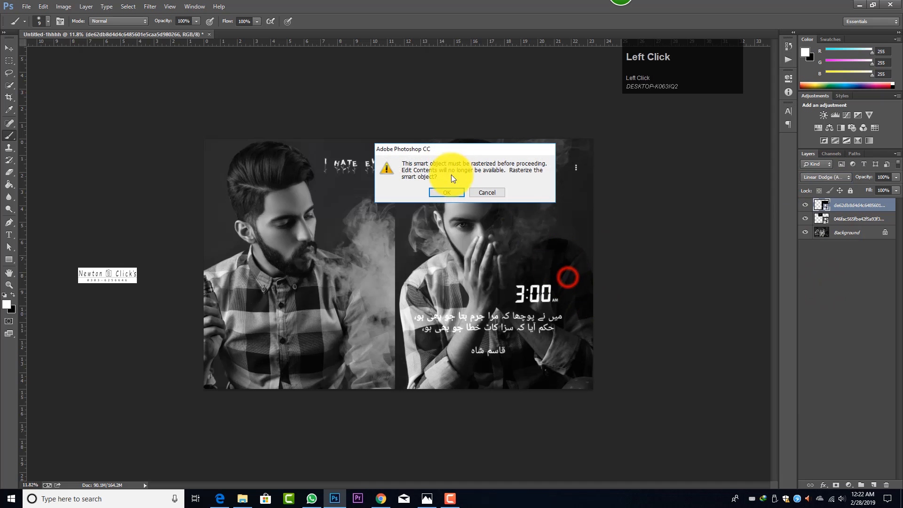
{"action": "left_click", "coordinate": [449, 190]}
Scale the 3:00 AM quote layer to about 116% and shift it toward the image's lower right corner
{"action": "key", "text": "ctrl+t"}
{"action": "left_click_drag", "start_coordinate": [533, 323], "coordinate": [544, 361]}
{"action": "left_click_drag", "start_coordinate": [593, 201], "coordinate": [600, 235]}
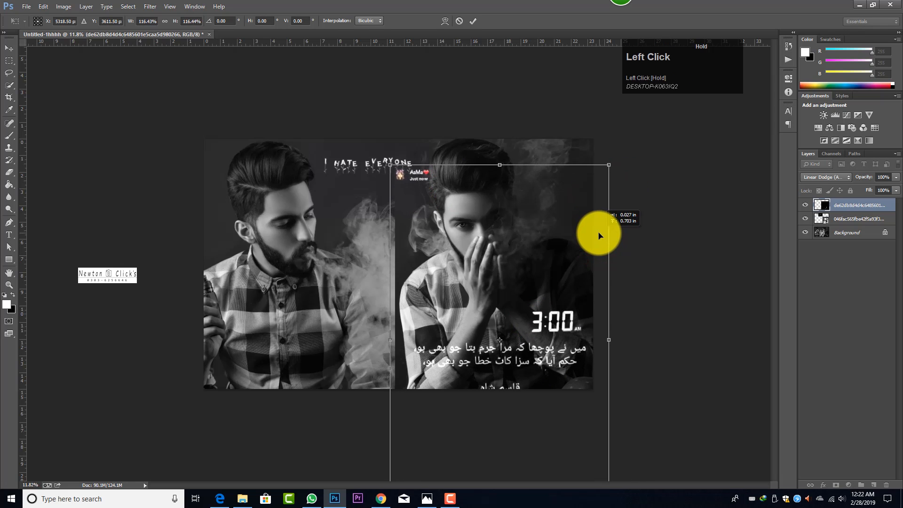
{"action": "left_click", "coordinate": [473, 21]}
Add a Levels adjustment clipped to the 3:00 AM quote layer with black input 56 and white input 139
{"action": "scroll", "coordinate": [607, 272], "scroll_direction": "down", "scroll_amount": 2}
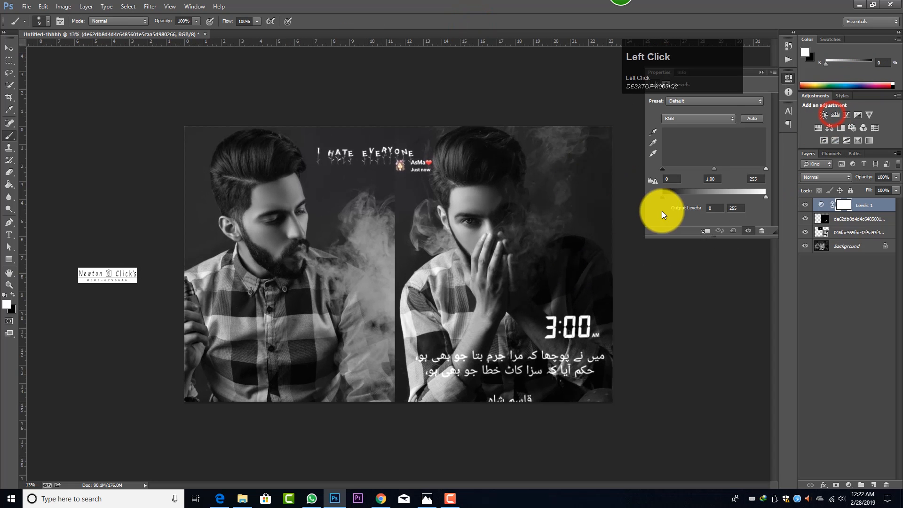
{"action": "left_click", "coordinate": [706, 231]}
{"action": "mouse_move", "coordinate": [715, 169]}
{"action": "left_mouse_down"}
{"action": "mouse_move", "coordinate": [734, 166]}
{"action": "mouse_move", "coordinate": [713, 165]}
{"action": "left_mouse_up"}
{"action": "left_click_drag", "start_coordinate": [663, 168], "coordinate": [685, 168]}
{"action": "left_click_drag", "start_coordinate": [758, 168], "coordinate": [719, 165]}
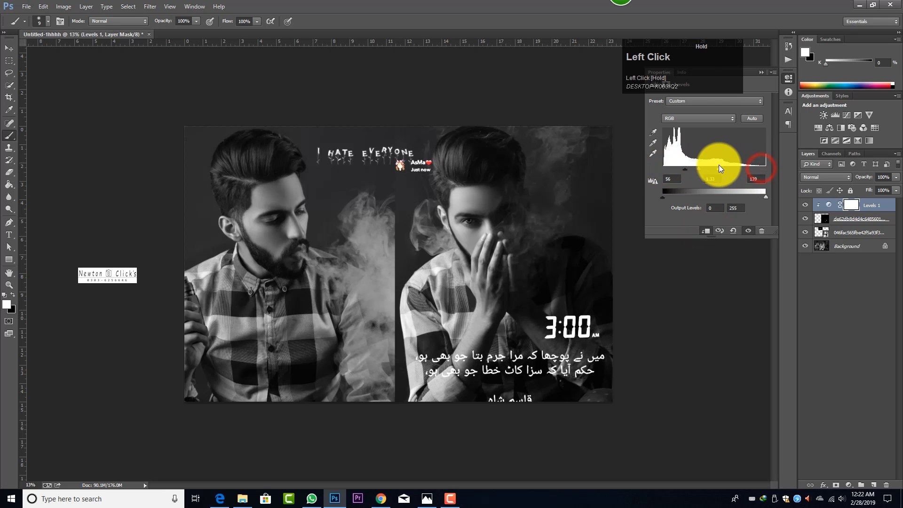
{"action": "left_click", "coordinate": [763, 74]}
Delete the author line beneath the two Urdu lines from the quote layer using a rectangular selection
{"action": "left_click", "coordinate": [854, 219]}
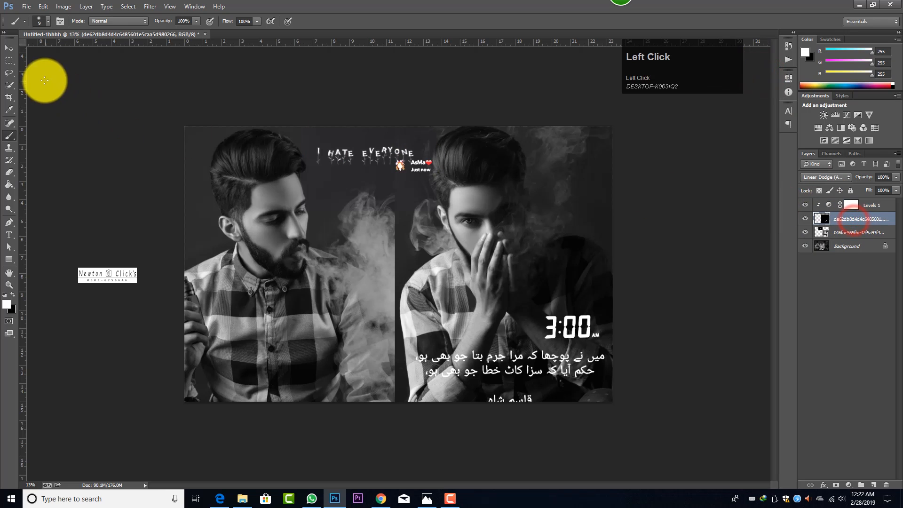
{"action": "left_click", "coordinate": [9, 61]}
{"action": "mouse_move", "coordinate": [420, 382]}
{"action": "left_mouse_down"}
{"action": "mouse_move", "coordinate": [563, 419]}
{"action": "mouse_move", "coordinate": [576, 408]}
{"action": "left_mouse_up"}
{"action": "key", "text": "Delete"}
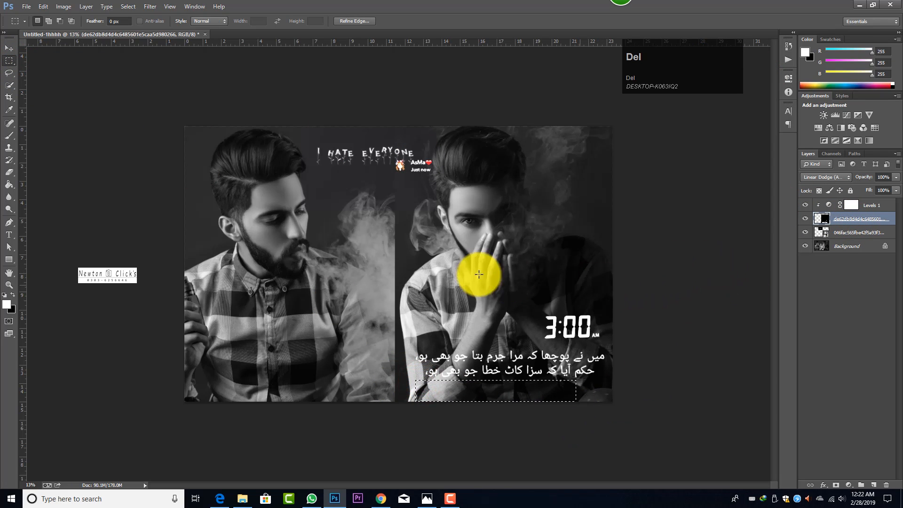
{"action": "key", "text": "ctrl+d"}
Try to clear the leftover text fragments along the image's bottom edge below the Urdu lines
{"action": "scroll", "coordinate": [373, 297], "scroll_direction": "down", "scroll_amount": 2}
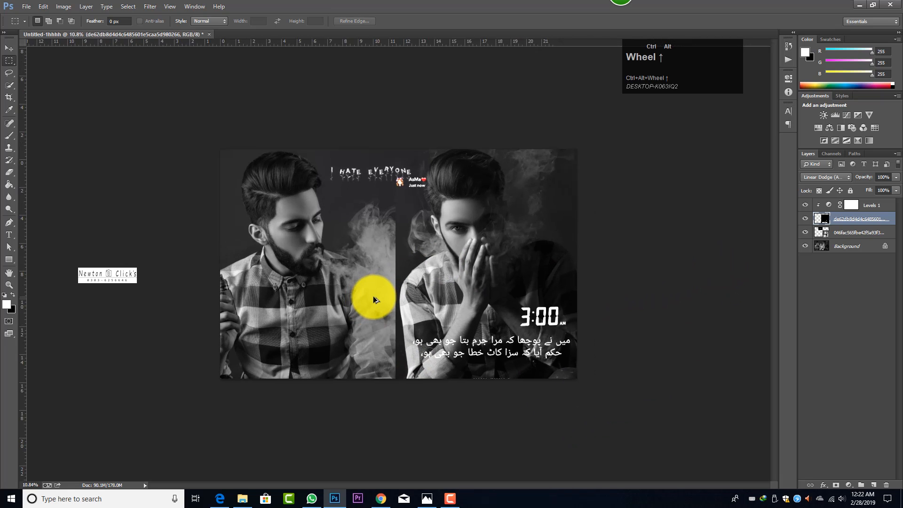
{"action": "scroll", "coordinate": [374, 297], "scroll_direction": "up", "scroll_amount": 2}
{"action": "scroll", "coordinate": [374, 296], "scroll_direction": "up", "scroll_amount": 1}
{"action": "scroll", "coordinate": [373, 295], "scroll_direction": "down", "scroll_amount": 1}
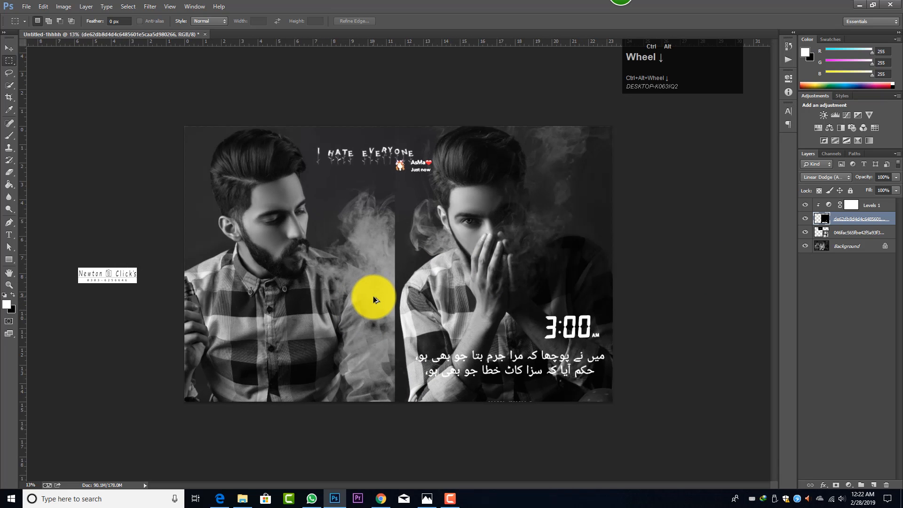
{"action": "scroll", "coordinate": [405, 336], "scroll_direction": "up", "scroll_amount": 2}
{"action": "left_click_drag", "start_coordinate": [517, 464], "coordinate": [585, 480]}
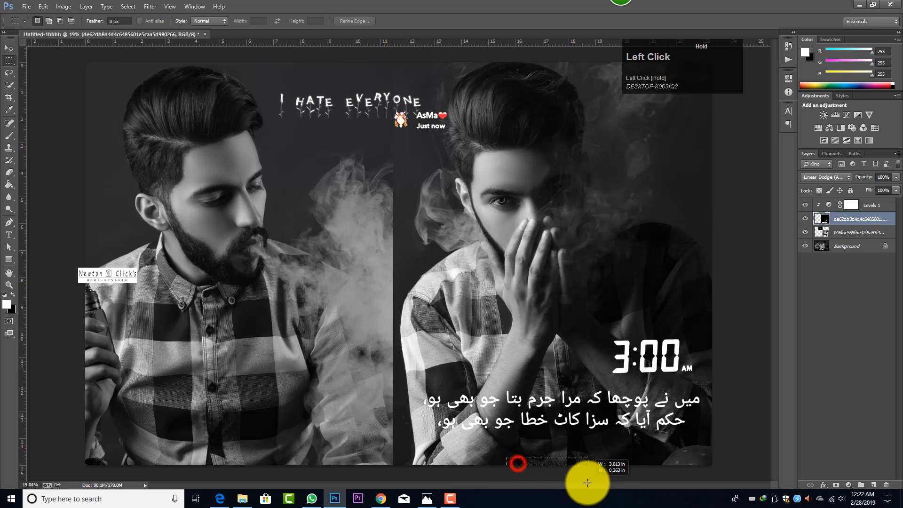
{"action": "key", "text": "ctrl+d"}
Delete the profile picture, name and time stamp between the men's heads from the quote layer
{"action": "scroll", "coordinate": [316, 357], "scroll_direction": "down", "scroll_amount": 1}
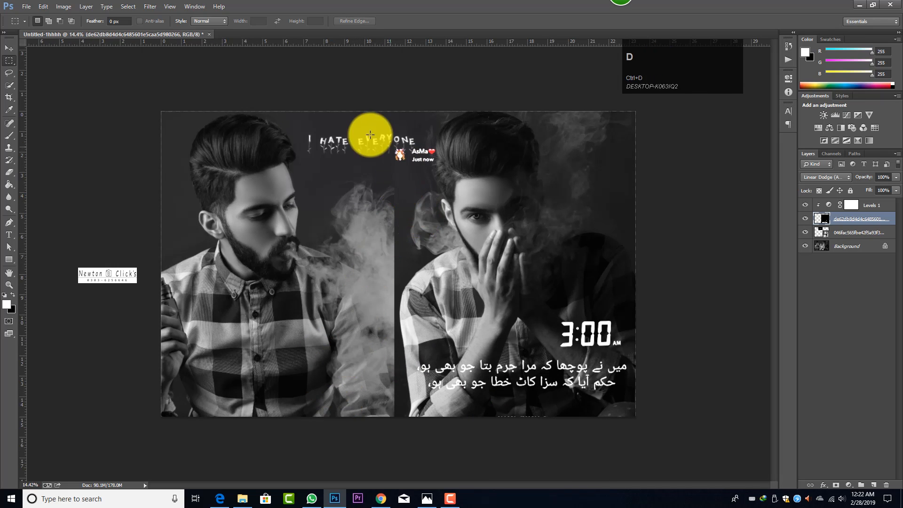
{"action": "left_click_drag", "start_coordinate": [358, 126], "coordinate": [472, 185]}
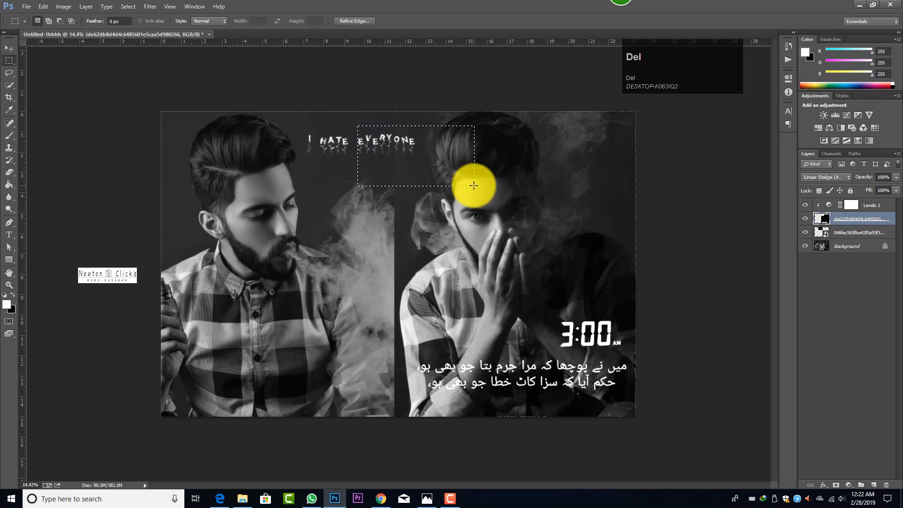
{"action": "scroll", "coordinate": [417, 208], "scroll_direction": "up", "scroll_amount": 1}
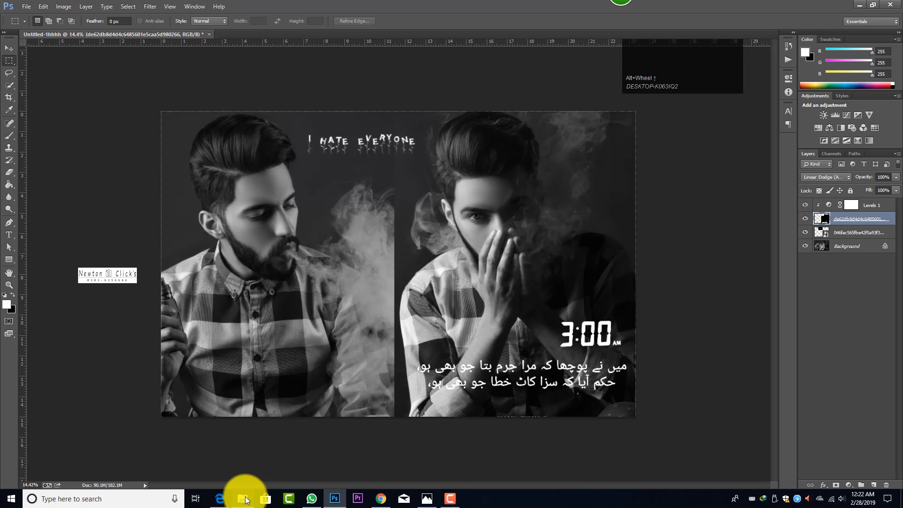
Place the PSYCHOPATH picture whose name starts with f777c above Levels 1, scaled to about 151% over the left man
{"action": "mouse_move", "coordinate": [245, 500]}
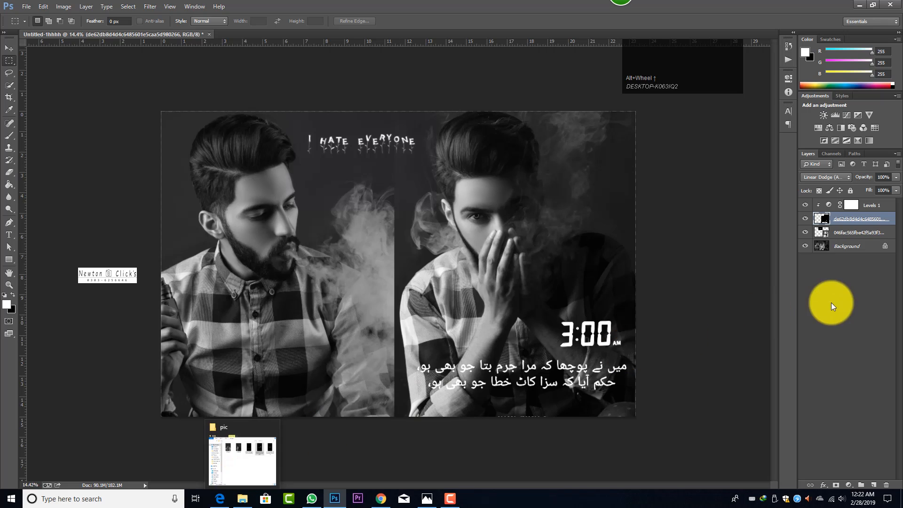
{"action": "left_click", "coordinate": [873, 203]}
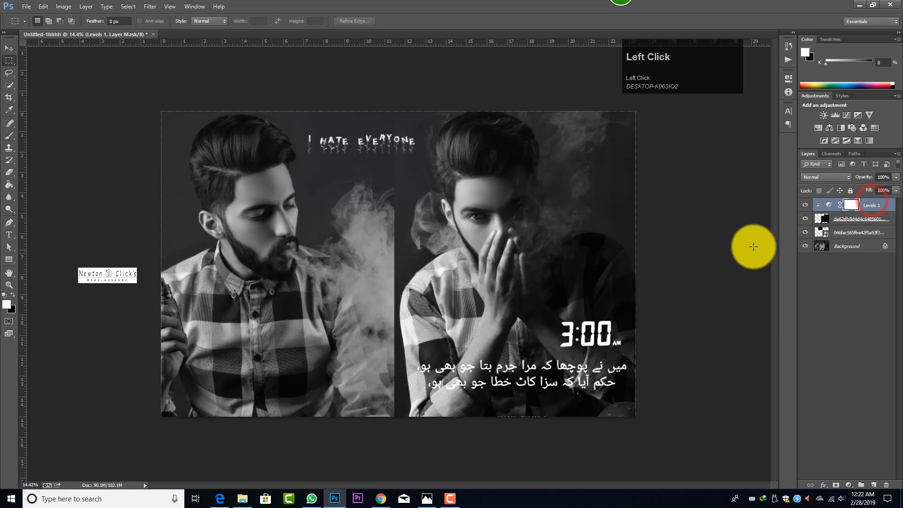
{"action": "left_click", "coordinate": [243, 500]}
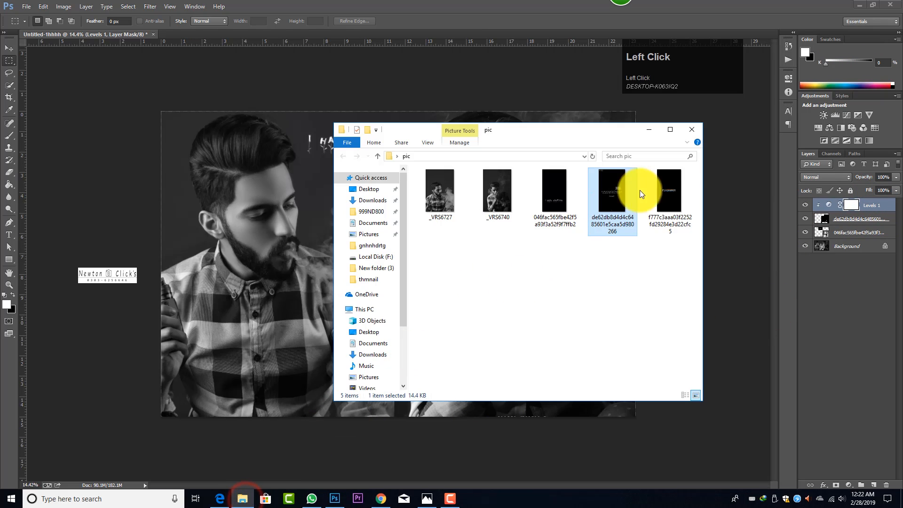
{"action": "left_click_drag", "start_coordinate": [662, 202], "coordinate": [217, 262]}
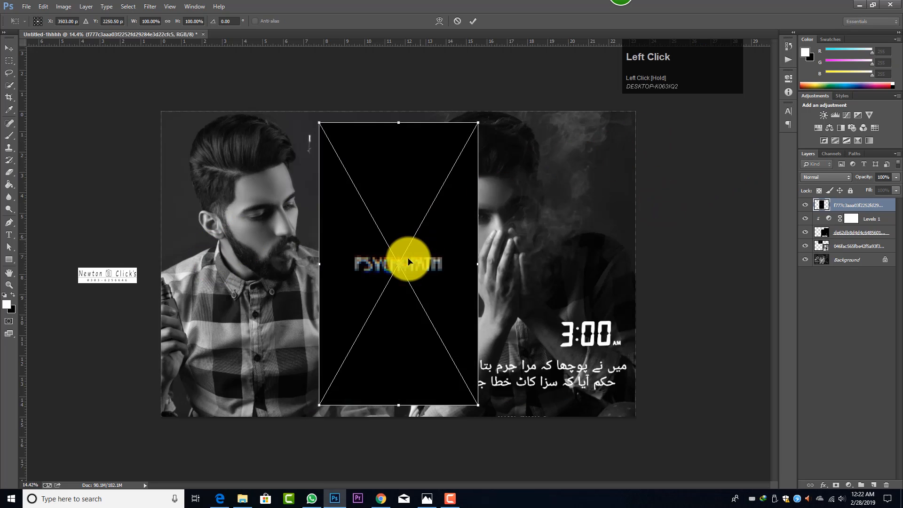
{"action": "left_click_drag", "start_coordinate": [402, 267], "coordinate": [251, 297]}
{"action": "left_click_drag", "start_coordinate": [405, 290], "coordinate": [254, 328]}
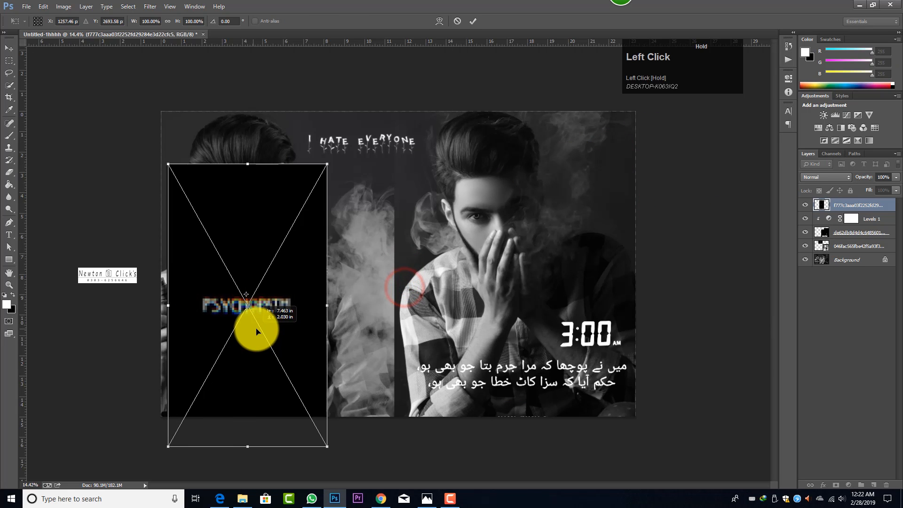
{"action": "scroll", "coordinate": [256, 328], "scroll_direction": "down", "scroll_amount": 3, "text": "ctrl+alt"}
{"action": "left_click_drag", "start_coordinate": [349, 380], "coordinate": [379, 432], "text": "alt"}
{"action": "left_click", "coordinate": [473, 21]}
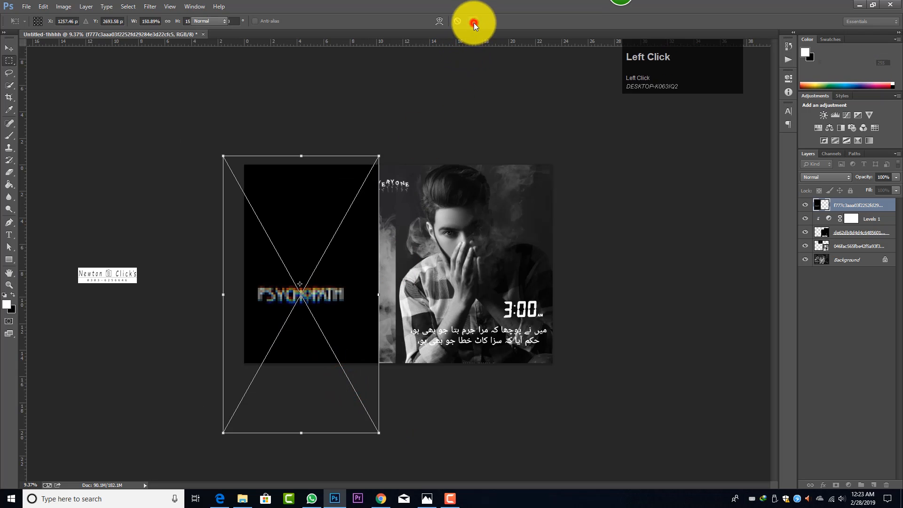
Set the PSYCHOPATH lettering layer's blend mode to Linear Dodge (Add)
{"action": "left_click", "coordinate": [838, 178]}
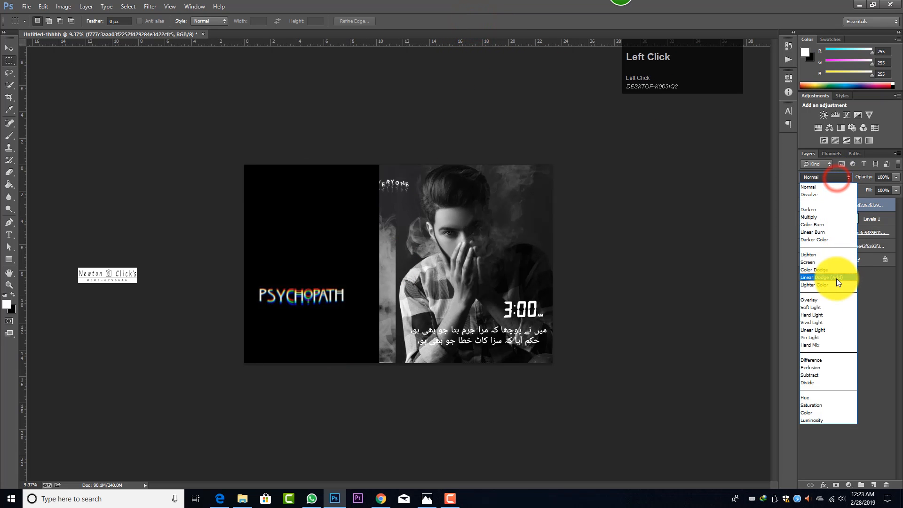
{"action": "left_click", "coordinate": [836, 283]}
{"action": "key", "text": "Up"}
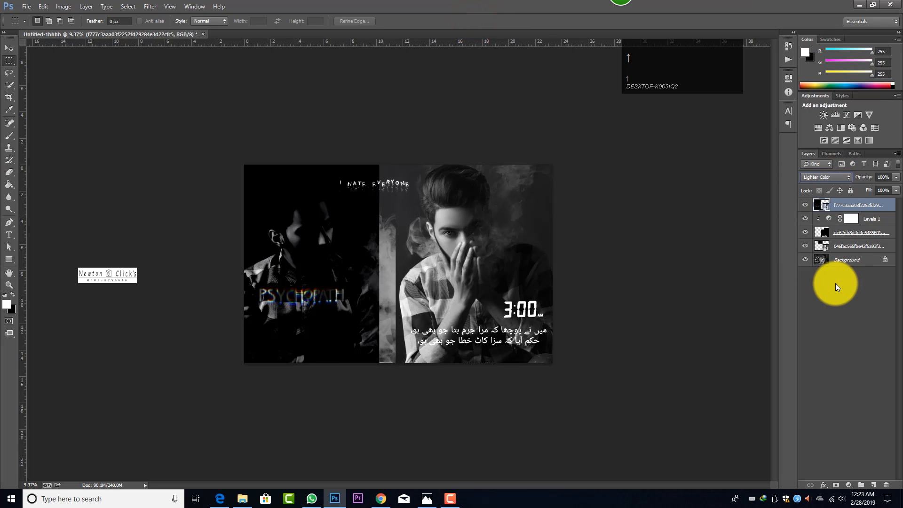
{"action": "key", "text": "Down"}
{"action": "key", "text": "Up"}
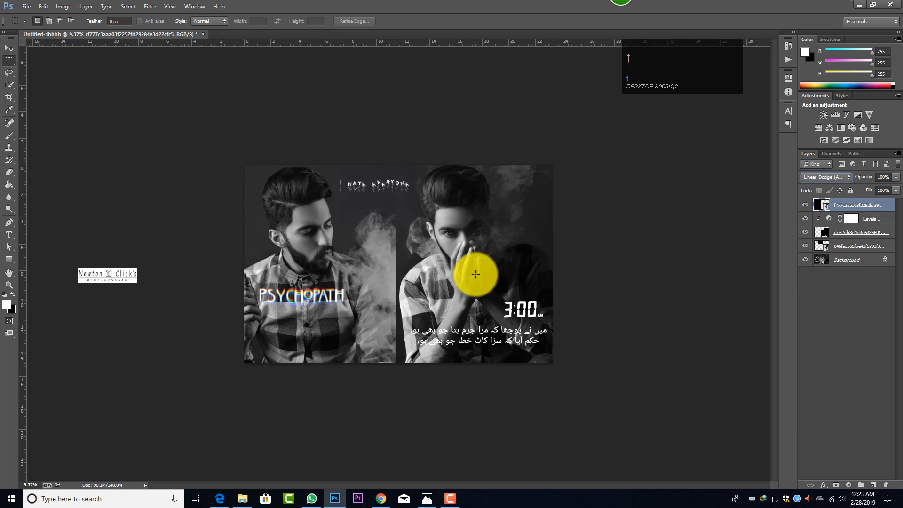
Transform the PSYCHOPATH lettering to about 156% with a rotation of -0.46° and position it low on the left man's shirt
{"action": "key", "text": "ctrl+t"}
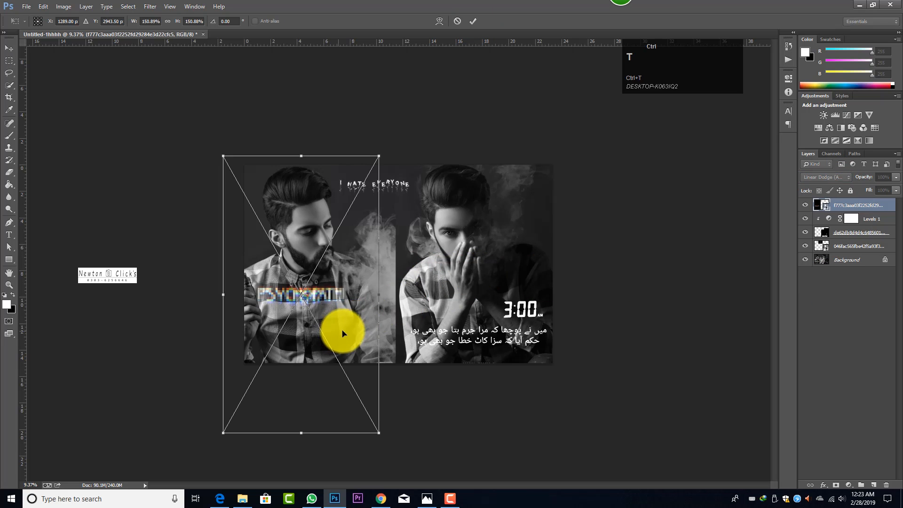
{"action": "left_click_drag", "start_coordinate": [343, 328], "coordinate": [448, 359]}
{"action": "scroll", "coordinate": [352, 346], "scroll_direction": "up", "scroll_amount": 3}
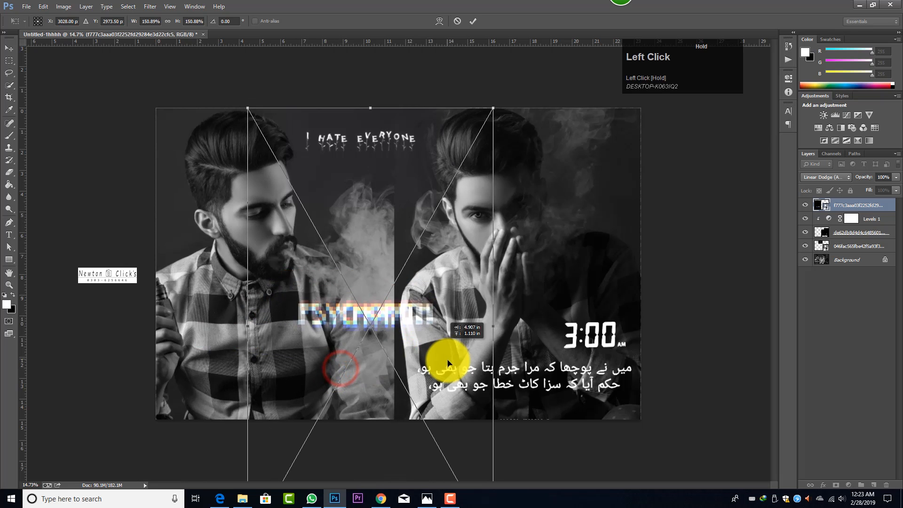
{"action": "scroll", "coordinate": [391, 358], "scroll_direction": "down", "scroll_amount": 5}
{"action": "left_click_drag", "start_coordinate": [446, 399], "coordinate": [375, 395]}
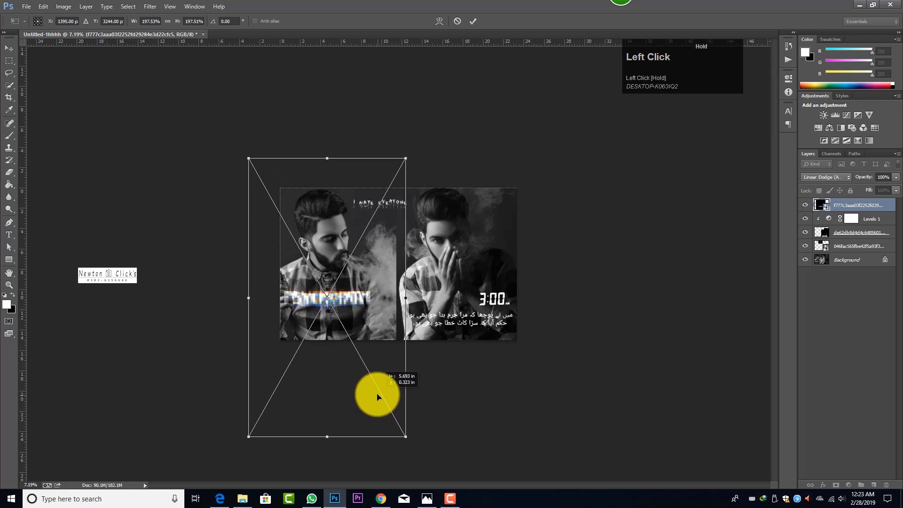
{"action": "left_click_drag", "start_coordinate": [409, 436], "coordinate": [364, 396]}
{"action": "left_click_drag", "start_coordinate": [478, 410], "coordinate": [395, 415]}
{"action": "left_click_drag", "start_coordinate": [342, 443], "coordinate": [343, 433]}
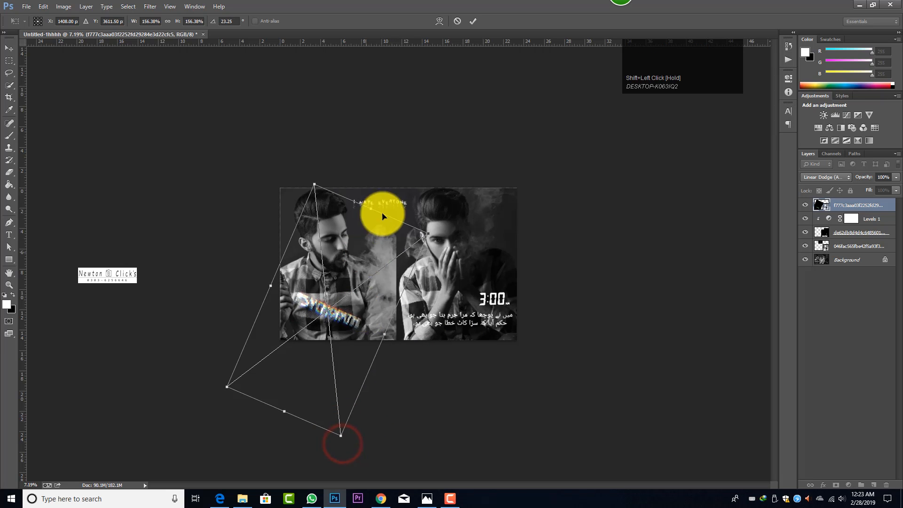
{"action": "left_click_drag", "start_coordinate": [340, 332], "coordinate": [345, 349]}
{"action": "left_click_drag", "start_coordinate": [415, 331], "coordinate": [418, 308]}
{"action": "left_click", "coordinate": [474, 21]}
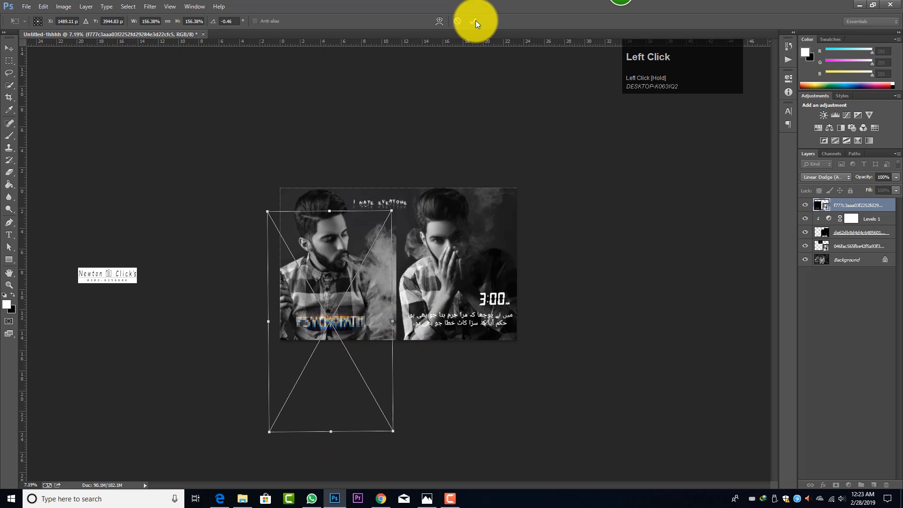
Rasterize the PSYCHOPATH lettering layer and merge all visible layers into the Background
{"action": "scroll", "coordinate": [455, 245], "scroll_direction": "up", "scroll_amount": 4, "text": "alt"}
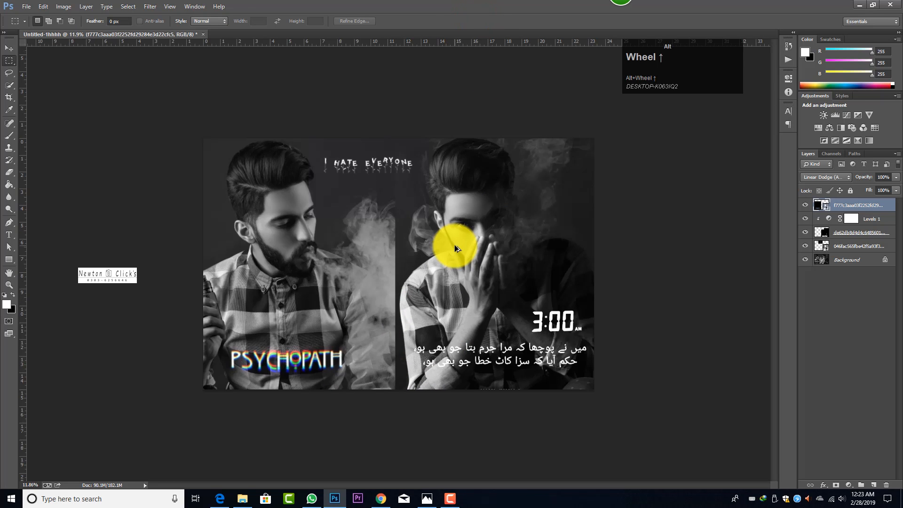
{"action": "scroll", "coordinate": [454, 245], "scroll_direction": "down", "scroll_amount": 2, "text": "alt"}
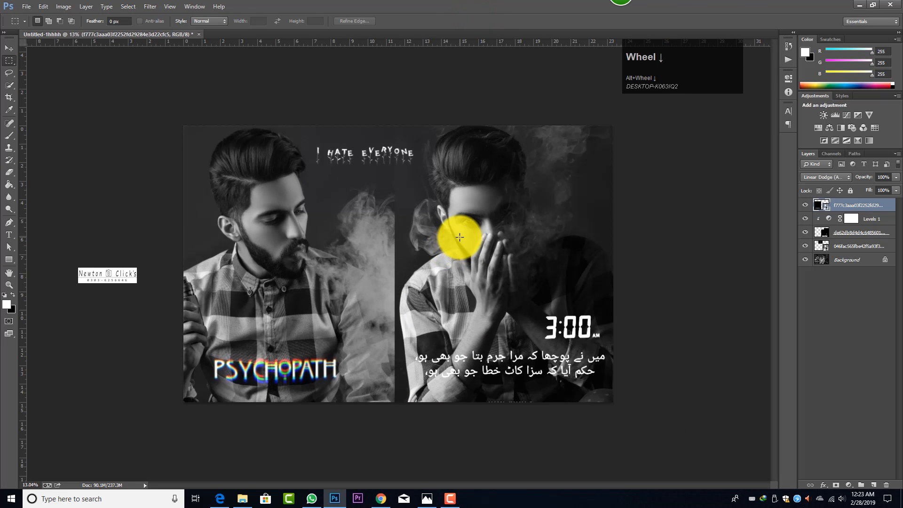
{"action": "key", "text": "shift+e"}
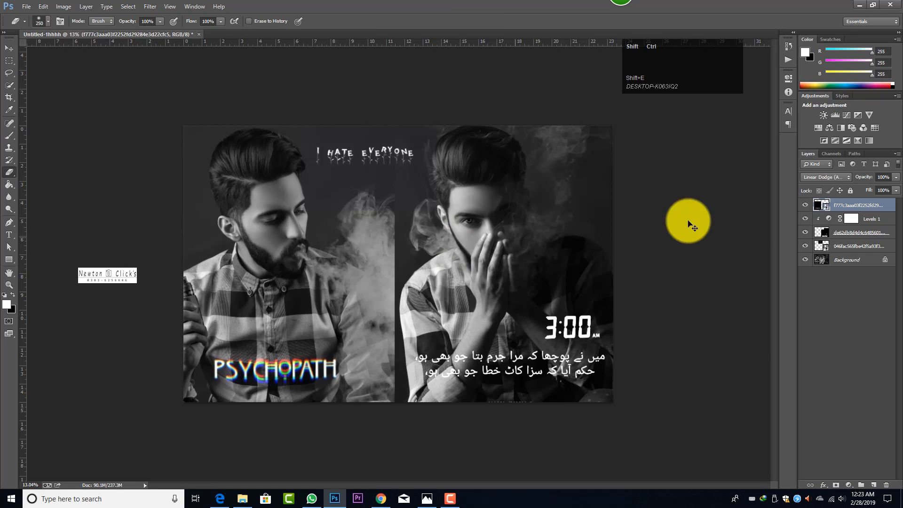
{"action": "left_click", "coordinate": [691, 231]}
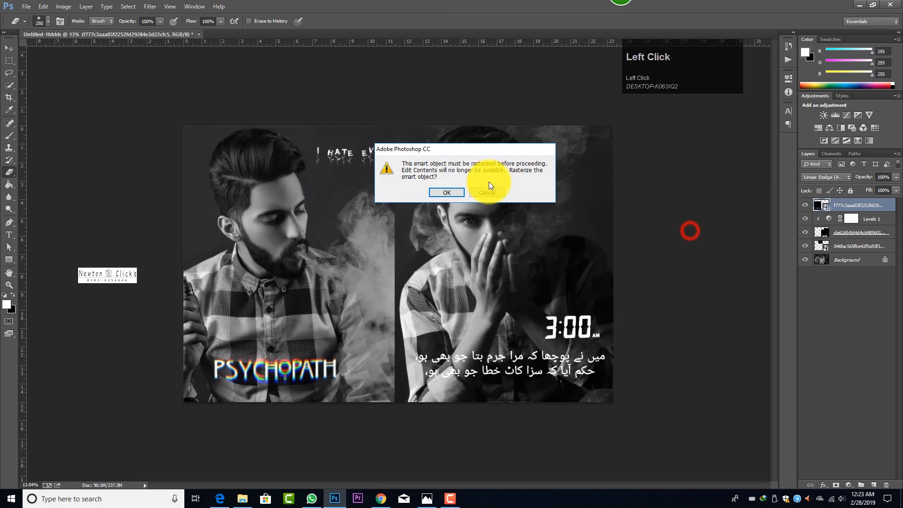
{"action": "left_click", "coordinate": [447, 193]}
{"action": "scroll", "coordinate": [563, 306], "scroll_direction": "up", "scroll_amount": 4, "text": "alt"}
{"action": "scroll", "coordinate": [563, 307], "scroll_direction": "down", "scroll_amount": 2}
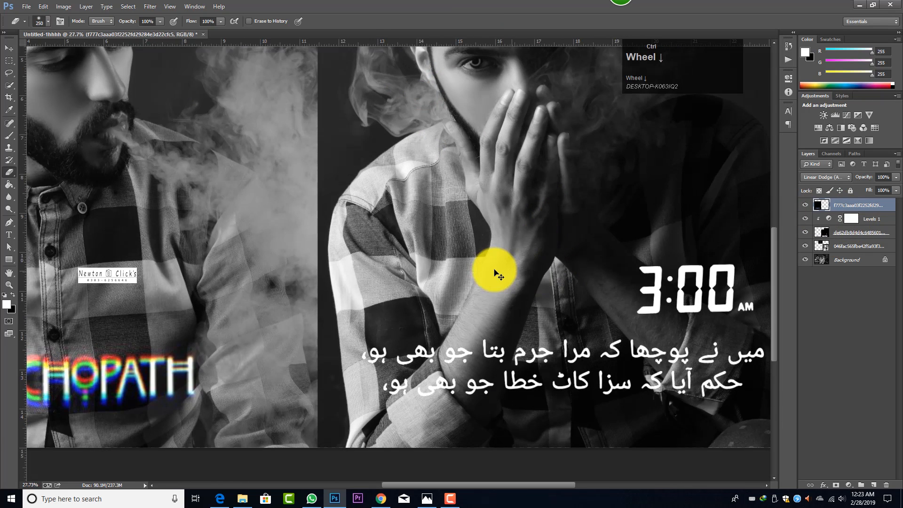
{"action": "scroll", "coordinate": [495, 271], "scroll_direction": "down", "scroll_amount": 3, "text": "ctrl+alt"}
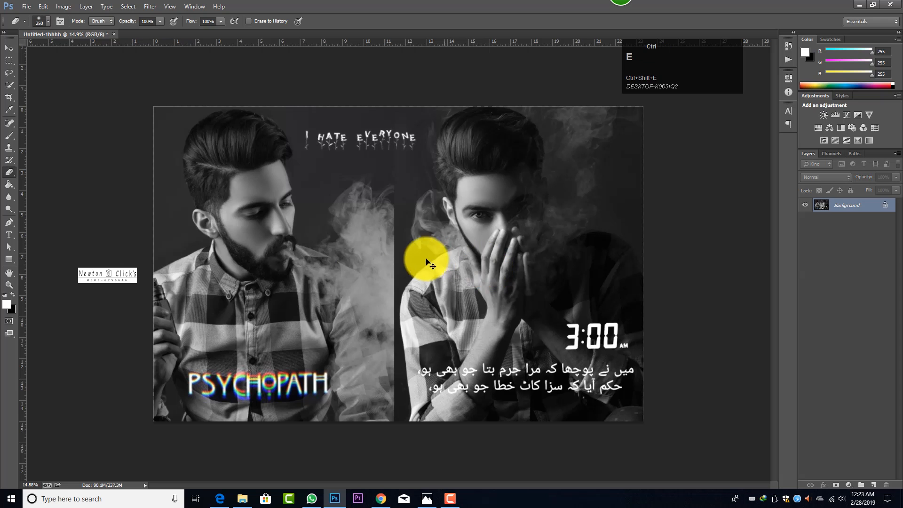
Apply Camera Raw's manual Lens Corrections with Scale 95 to shrink the merged picture inside a white border
{"action": "scroll", "coordinate": [275, 221], "scroll_direction": "up", "scroll_amount": 1, "text": "ctrl+alt"}
{"action": "scroll", "coordinate": [274, 221], "scroll_direction": "down", "scroll_amount": 1, "text": "ctrl+alt"}
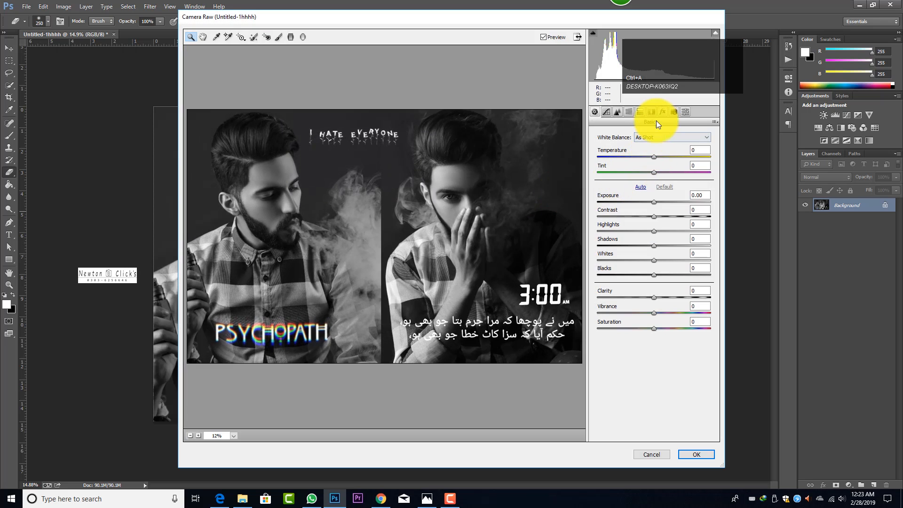
{"action": "left_click", "coordinate": [652, 112]}
{"action": "left_click_drag", "start_coordinate": [653, 270], "coordinate": [648, 269]}
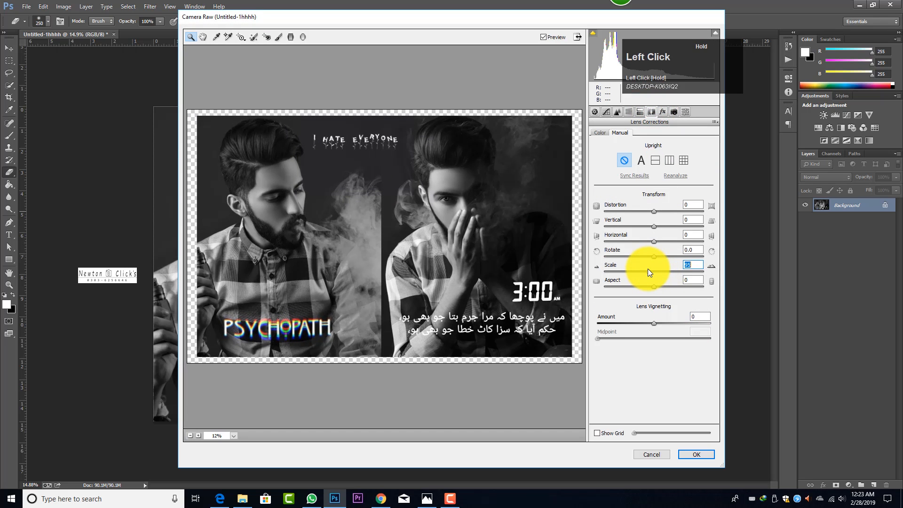
{"action": "left_click", "coordinate": [700, 454]}
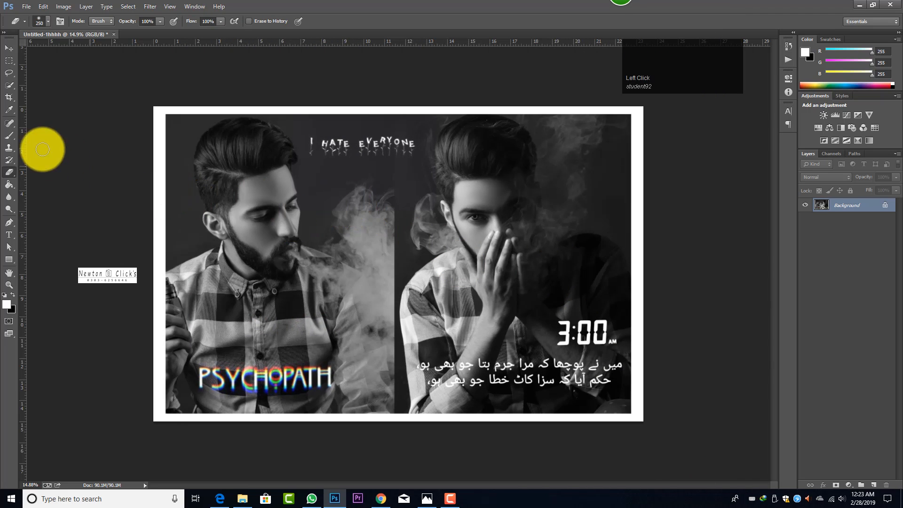
Crop the canvas slightly at its upper and lower edges to narrow the white border there
{"action": "left_click", "coordinate": [8, 98]}
{"action": "left_click", "coordinate": [397, 106]}
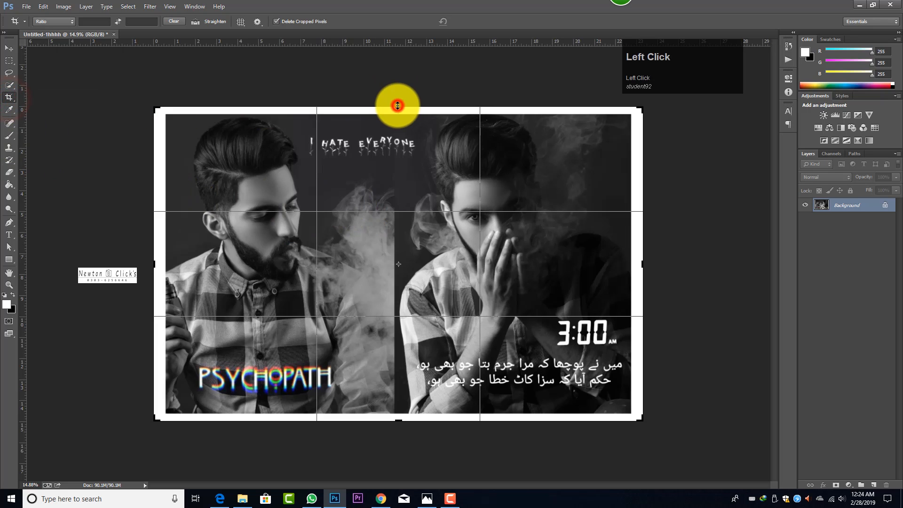
{"action": "left_click_drag", "start_coordinate": [399, 108], "coordinate": [401, 105]}
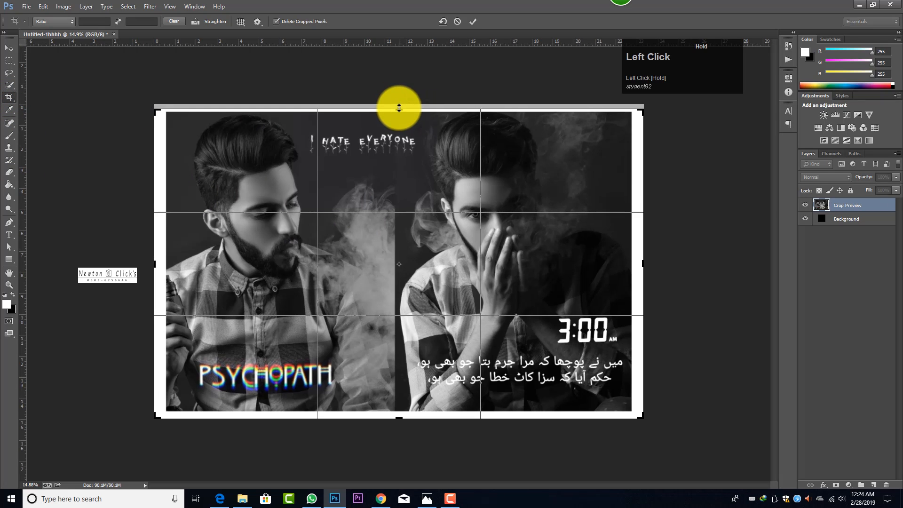
{"action": "scroll", "coordinate": [401, 446], "scroll_direction": "up", "scroll_amount": 3}
{"action": "scroll", "coordinate": [403, 445], "scroll_direction": "up", "scroll_amount": 2}
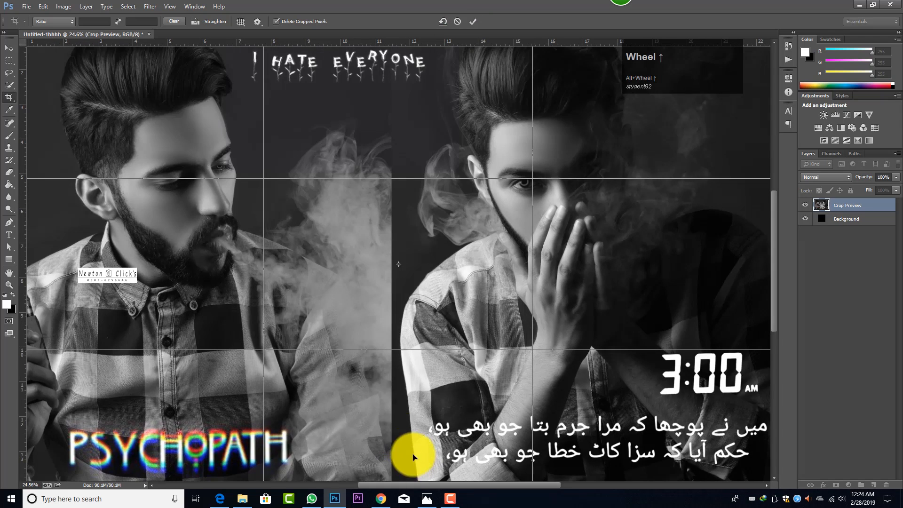
{"action": "scroll", "coordinate": [401, 428], "scroll_direction": "down", "scroll_amount": 2}
{"action": "left_click_drag", "start_coordinate": [401, 429], "coordinate": [398, 425]}
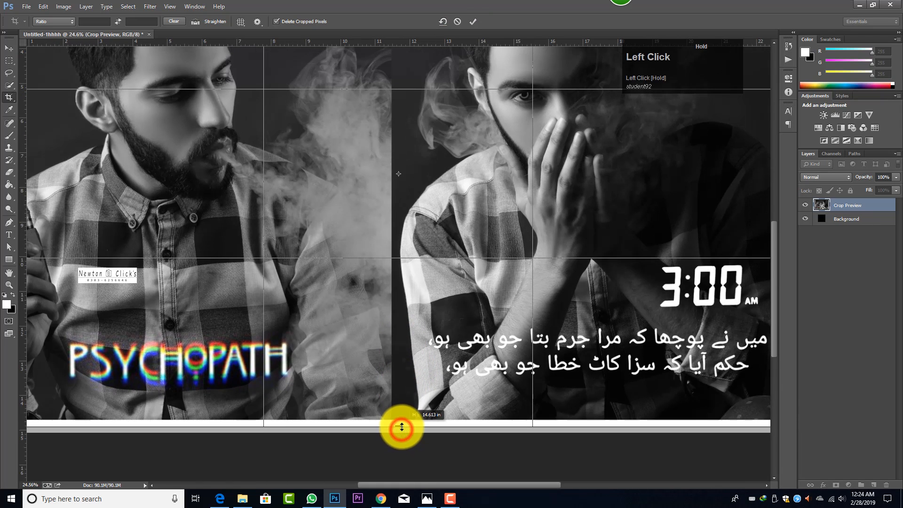
{"action": "left_click", "coordinate": [473, 21]}
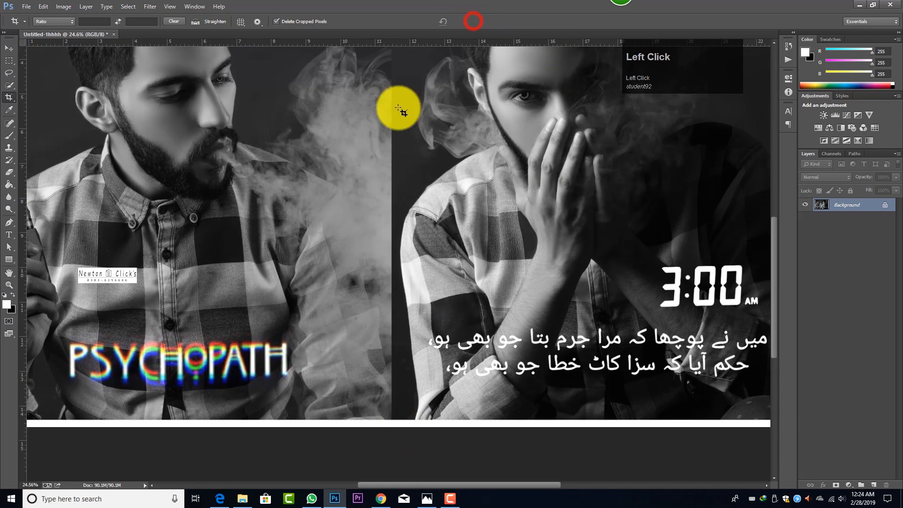
{"action": "scroll", "coordinate": [359, 208], "scroll_direction": "down", "scroll_amount": 2}
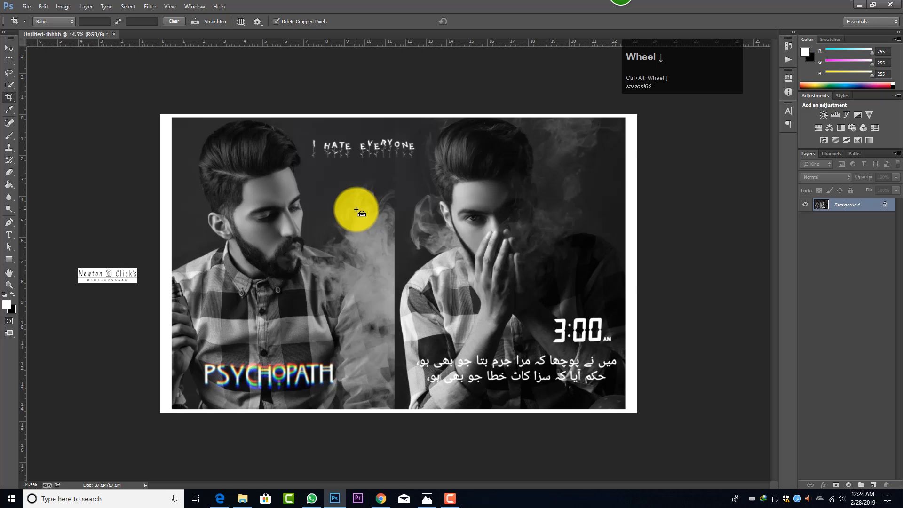